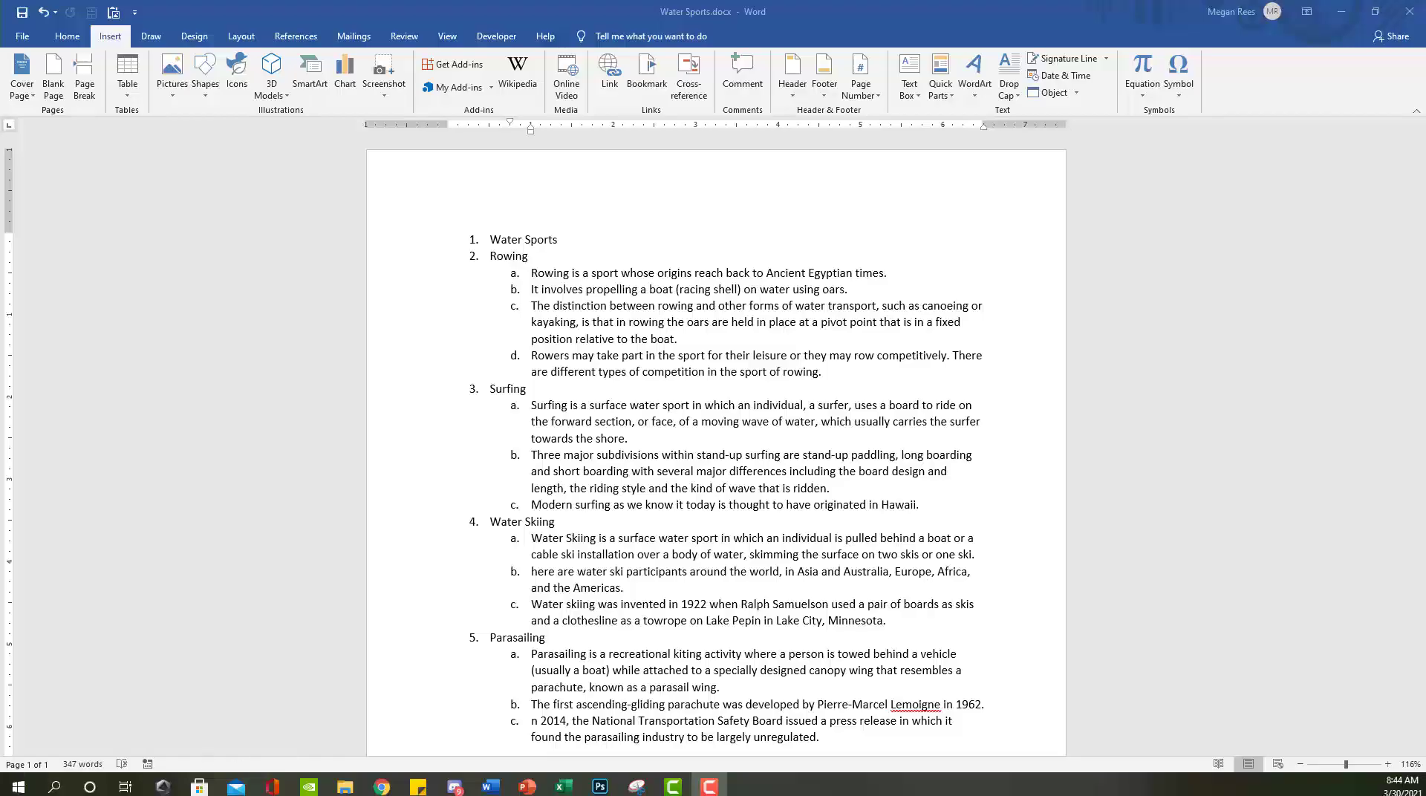
Step: Create a blank presentation in PowerPoint, and return to the Water Sports document in Word
left_click(19, 786)
type("power")
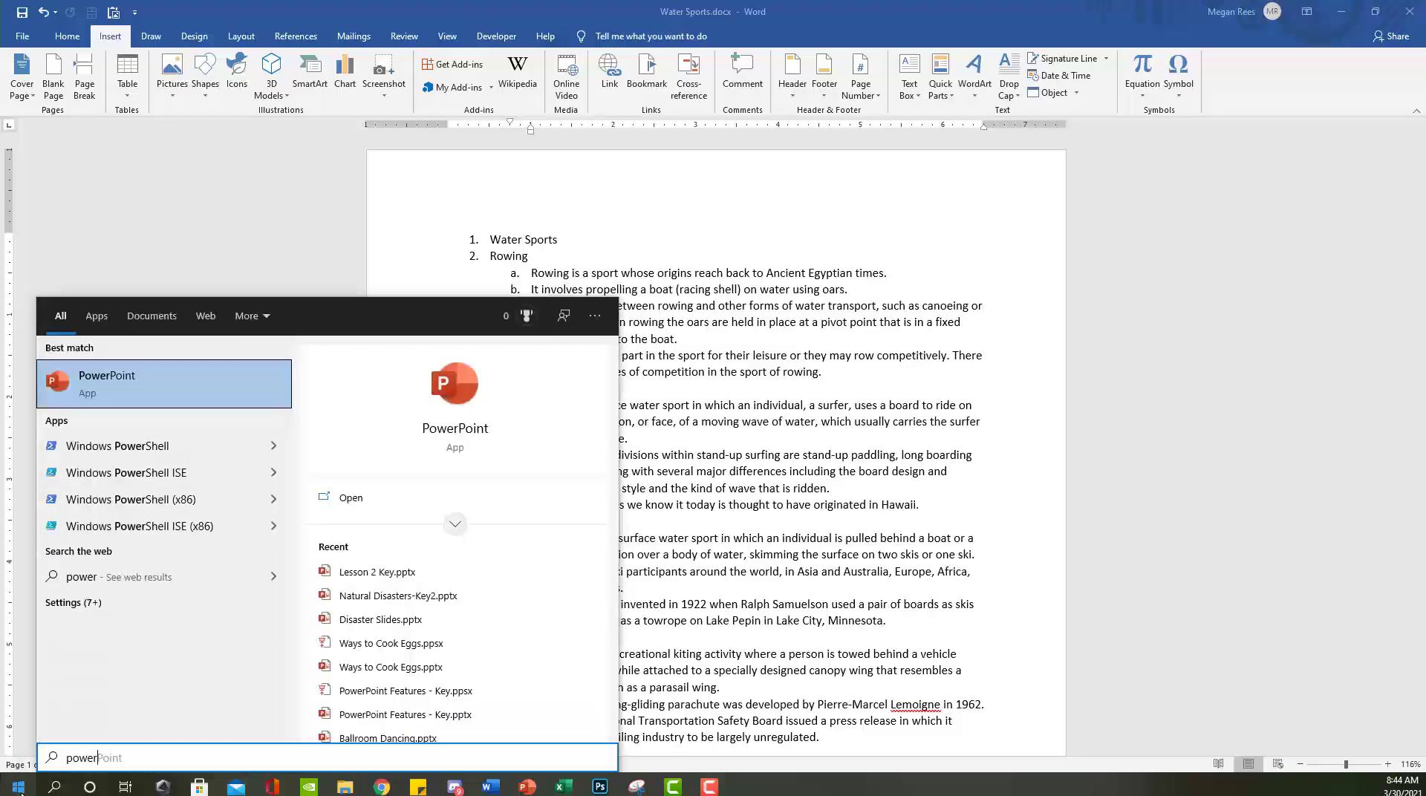
left_click(138, 371)
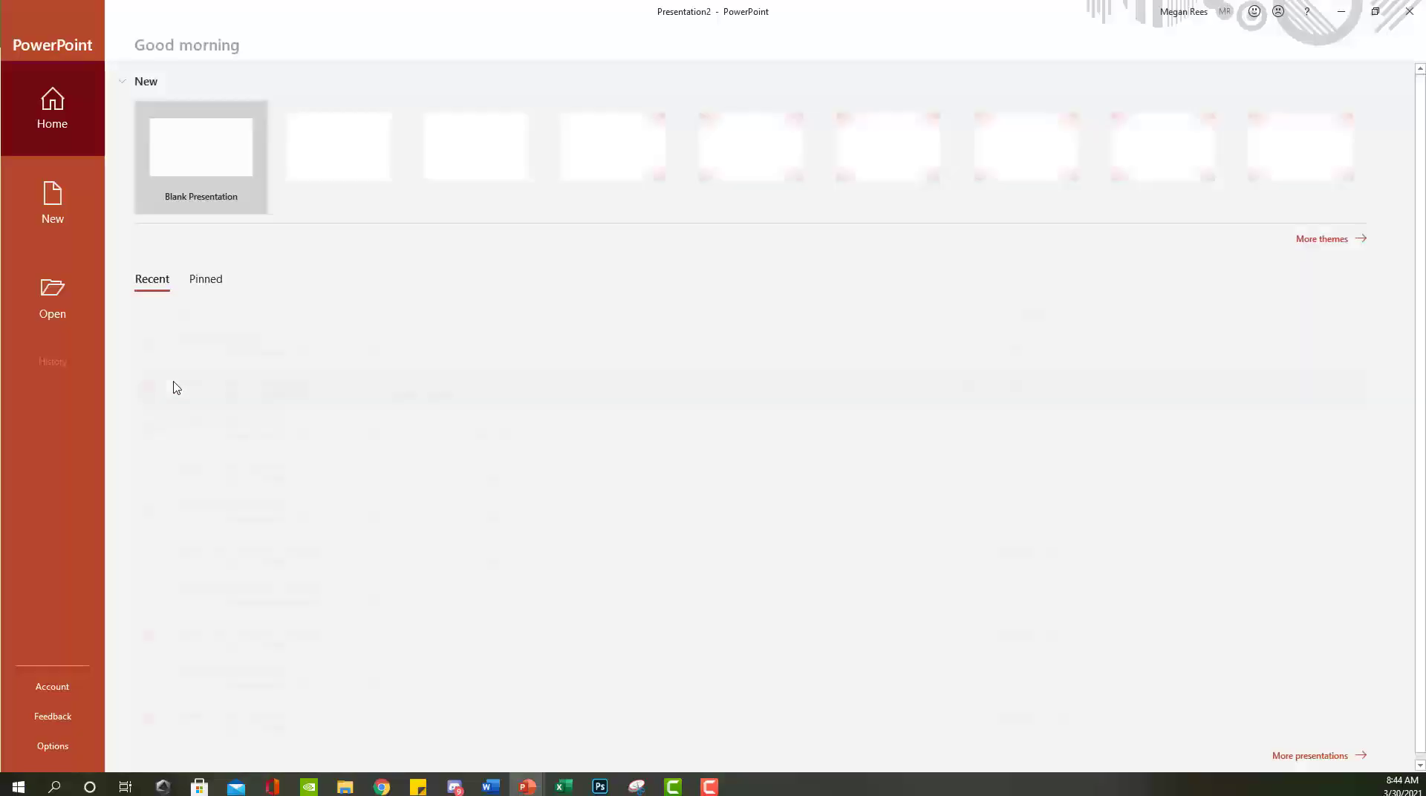
left_click(196, 136)
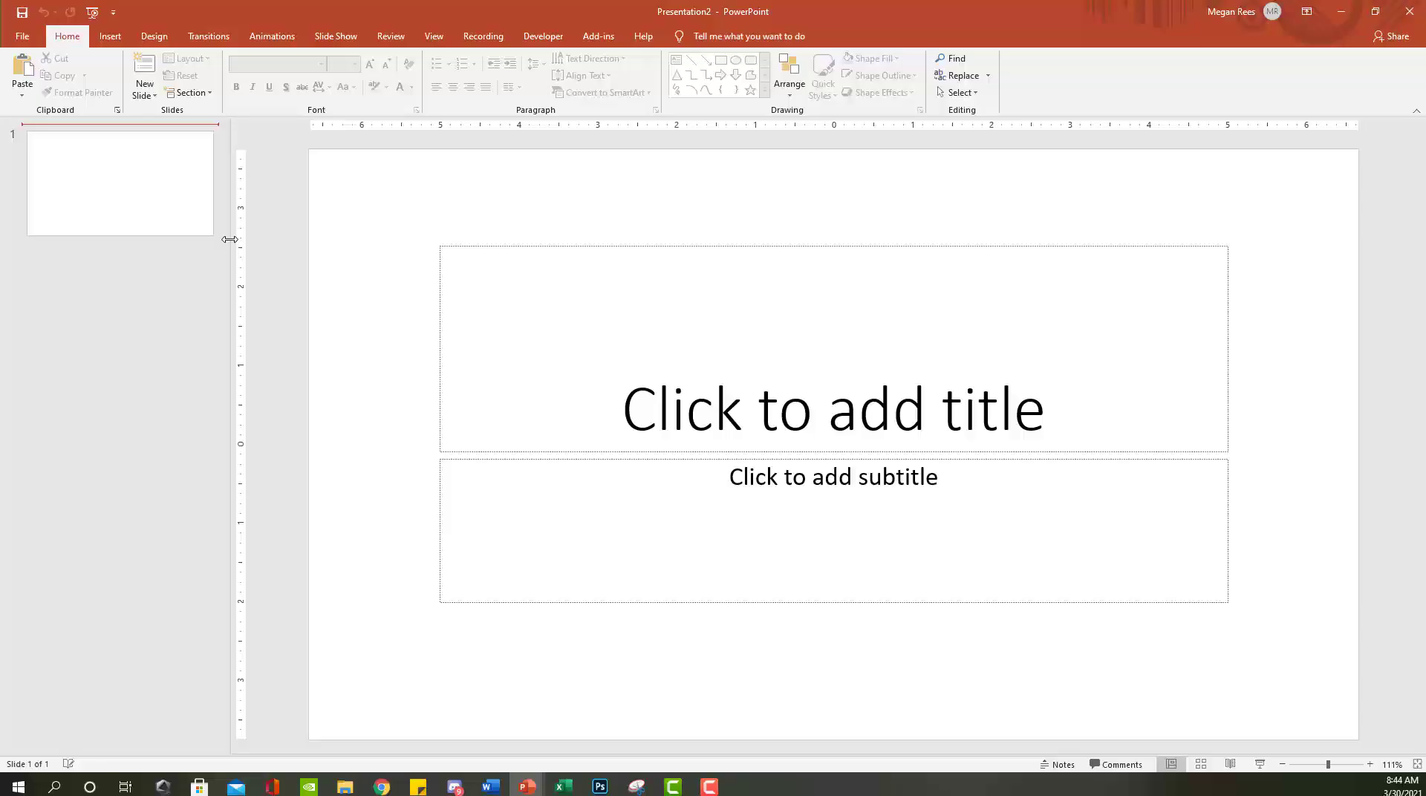
left_click_drag(684, 14, 0, 297)
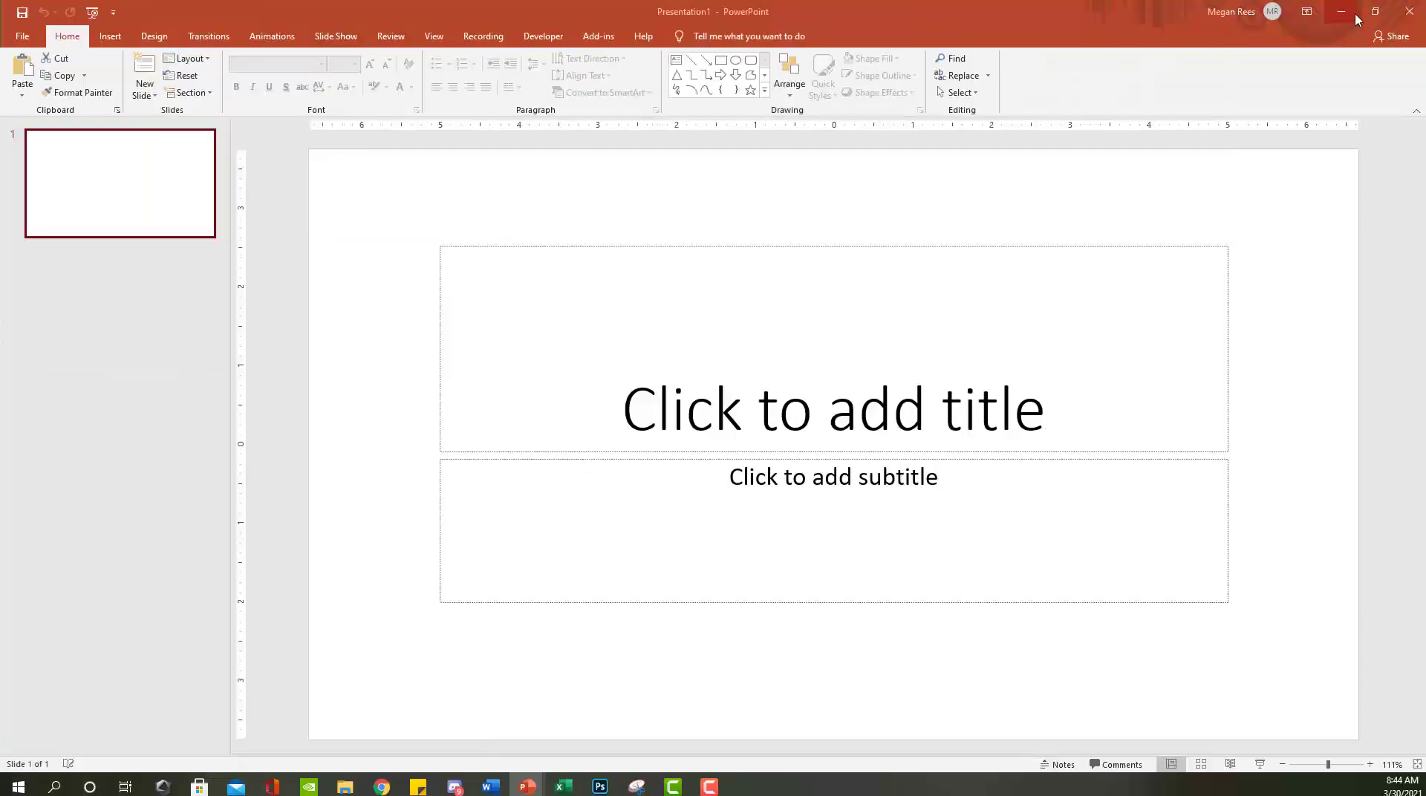
left_click(1409, 11)
left_click(619, 355)
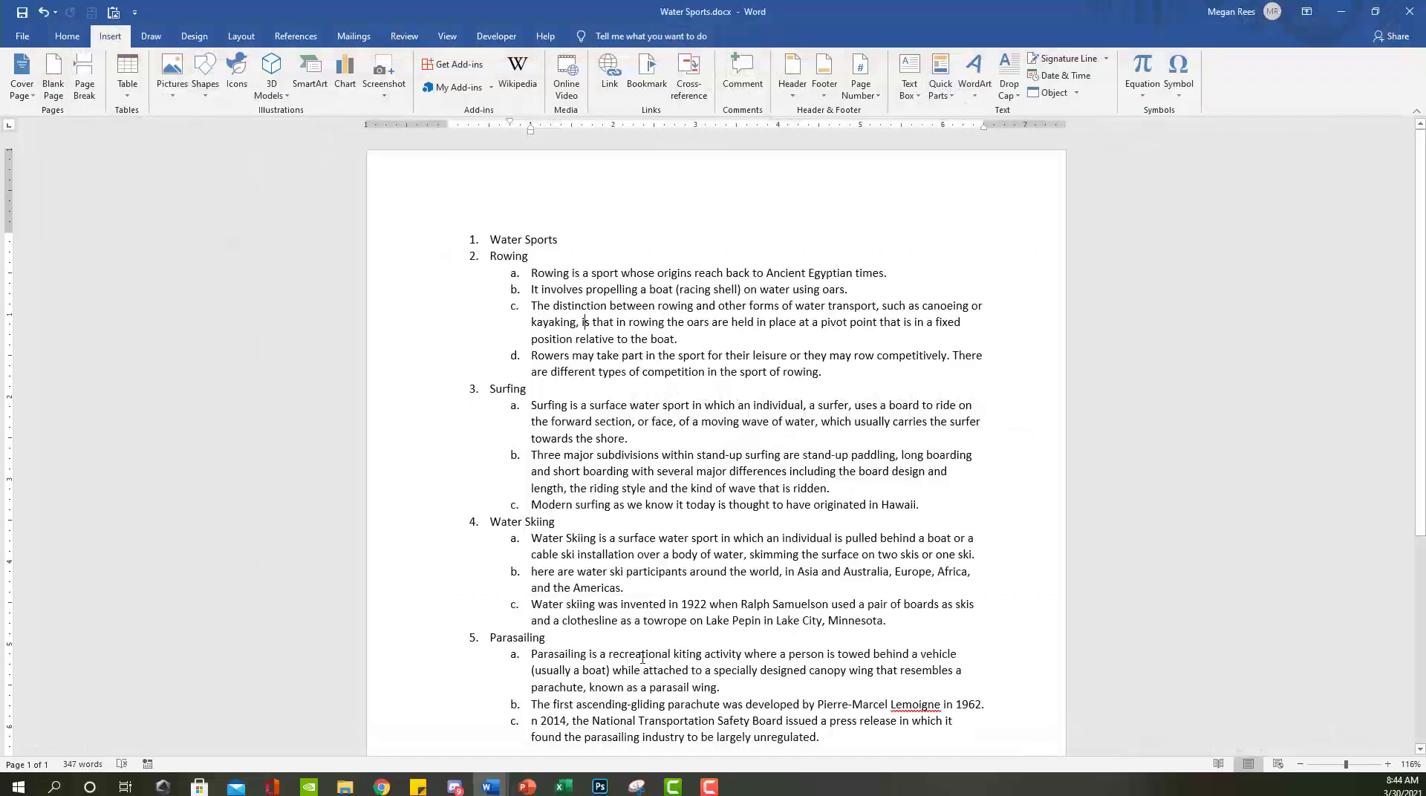
Step: Examine the Water Sports outline, comparing its numbered topics with the lettered details beneath them
scroll(611, 599, "down", 9)
scroll(702, 504, "up", 9)
left_click(674, 456)
left_click_drag(496, 240, 532, 257)
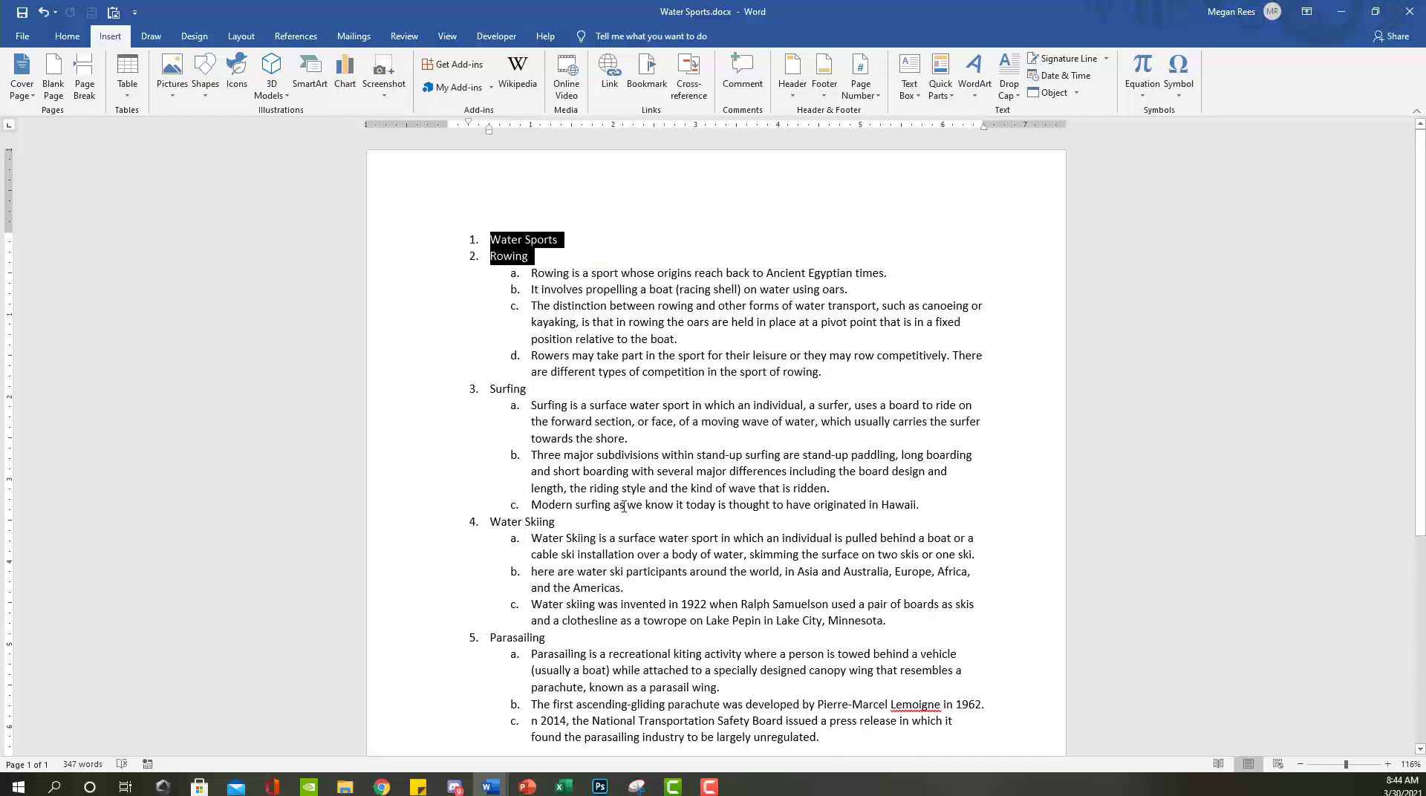
left_click(598, 481)
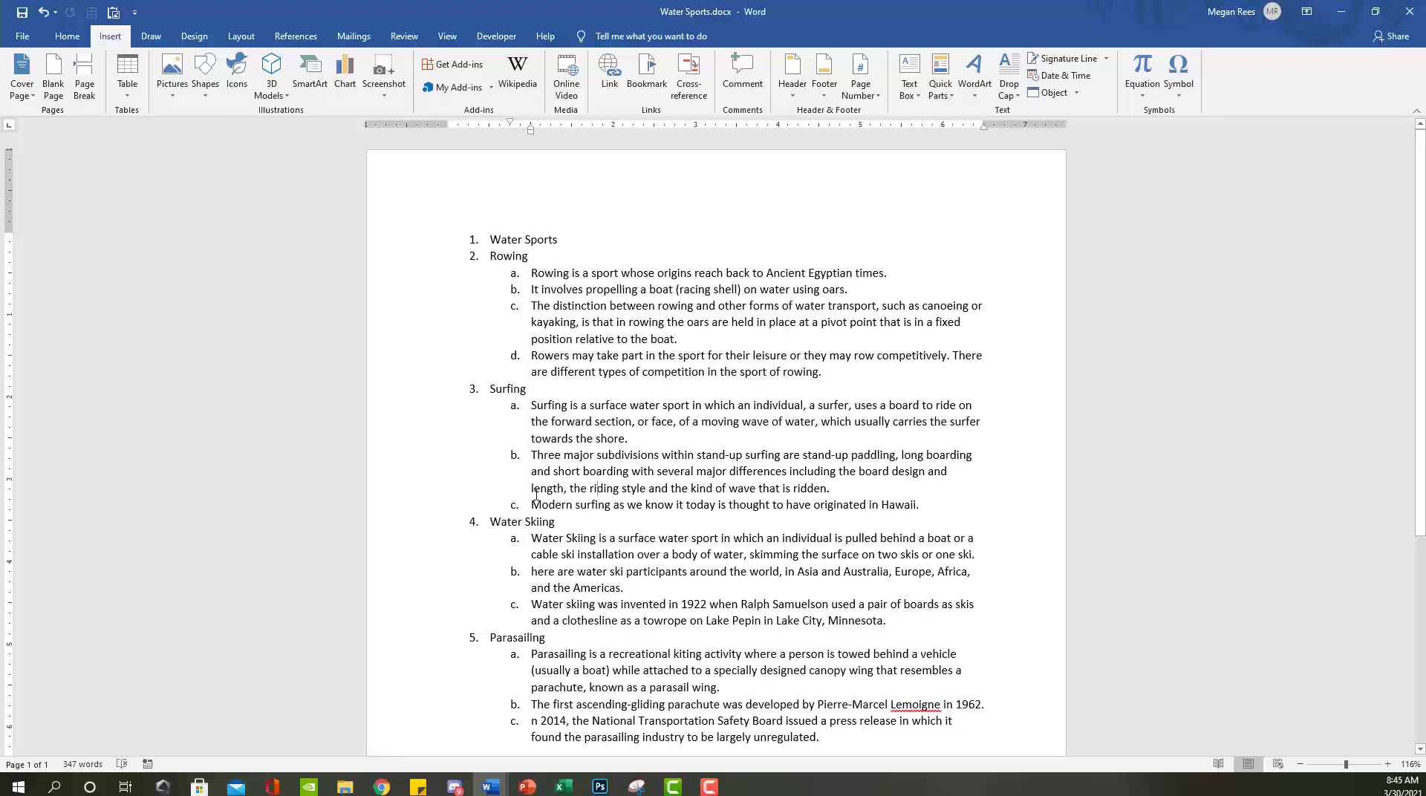
scroll(536, 496, "down", 4)
scroll(540, 488, "up", 4)
scroll(678, 542, "down", 3)
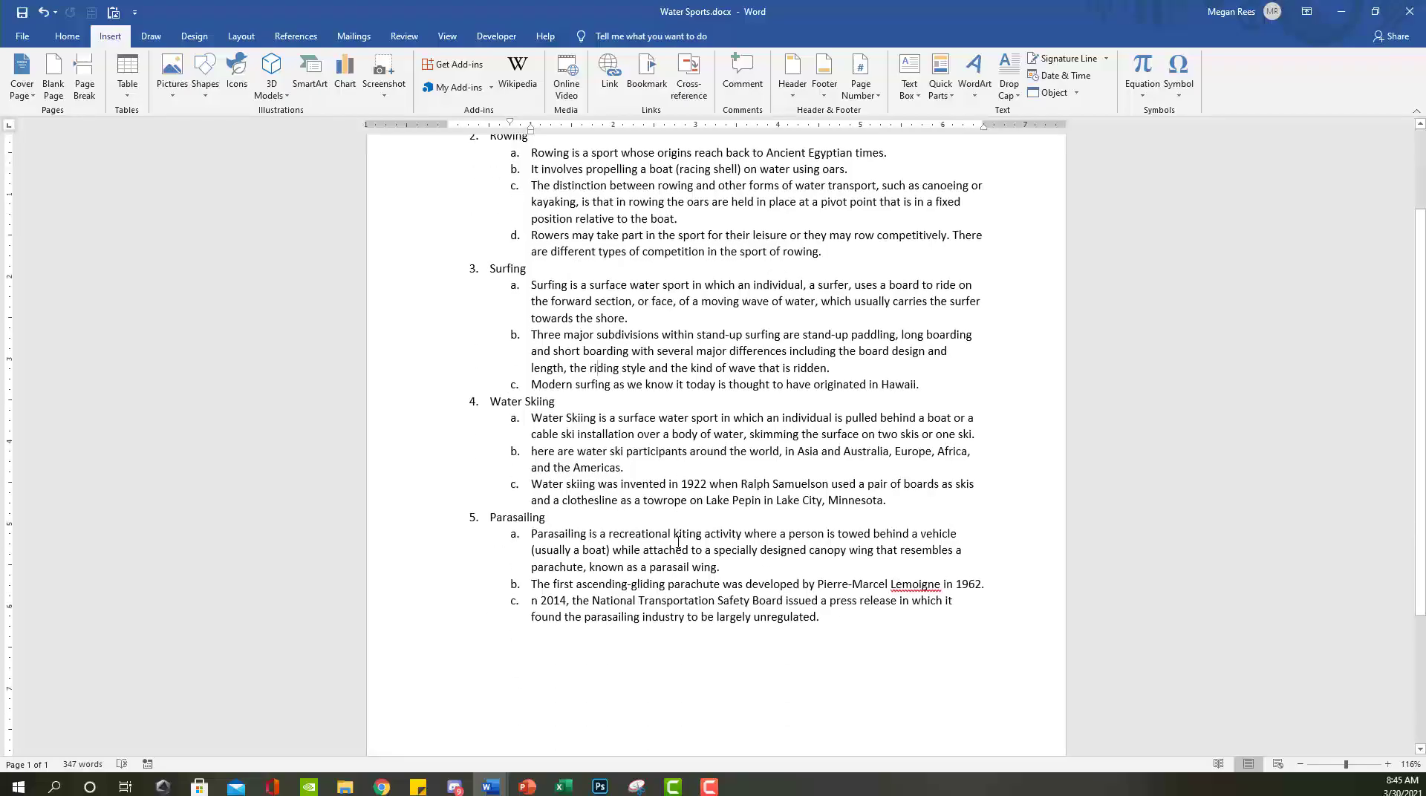
scroll(678, 542, "up", 3)
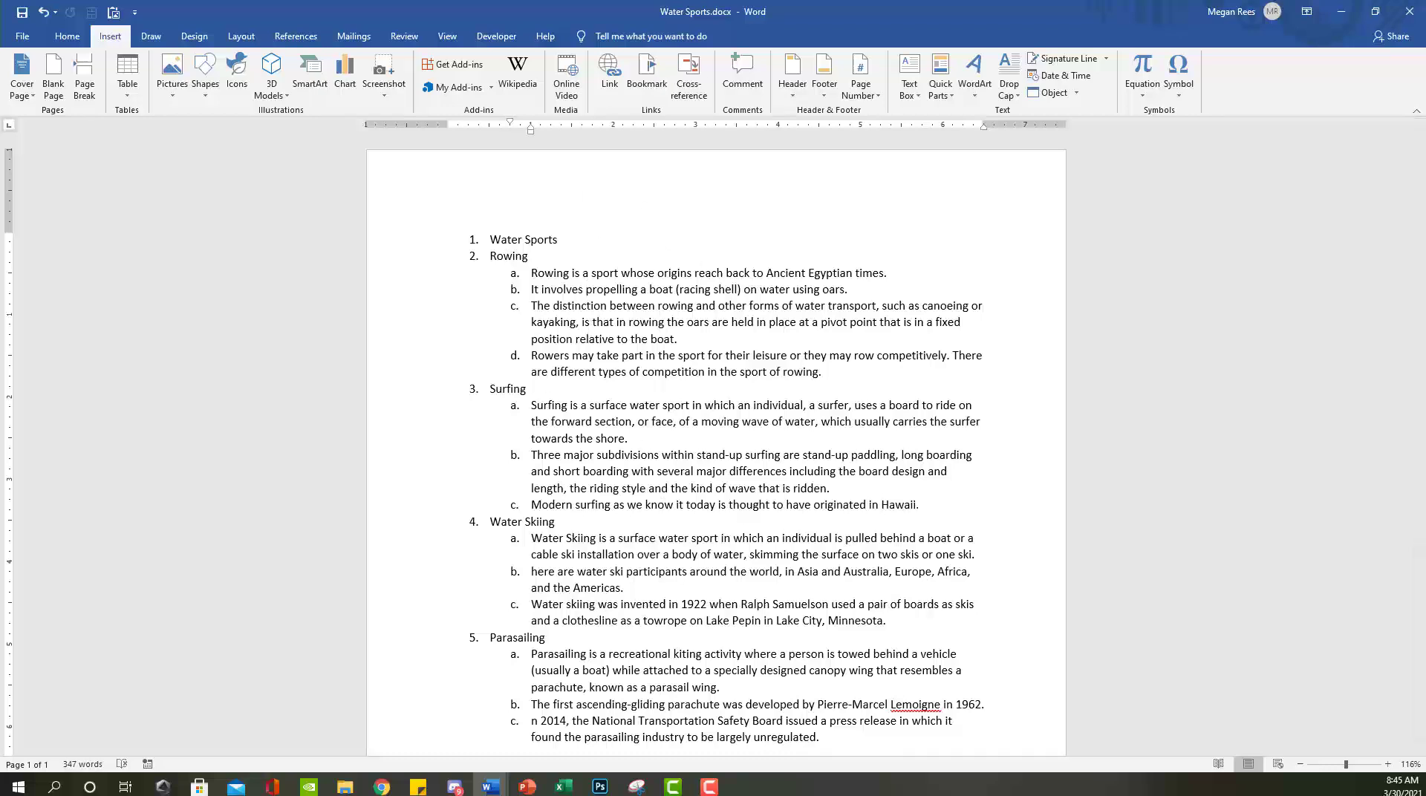
left_click_drag(0, 256, 751, 295)
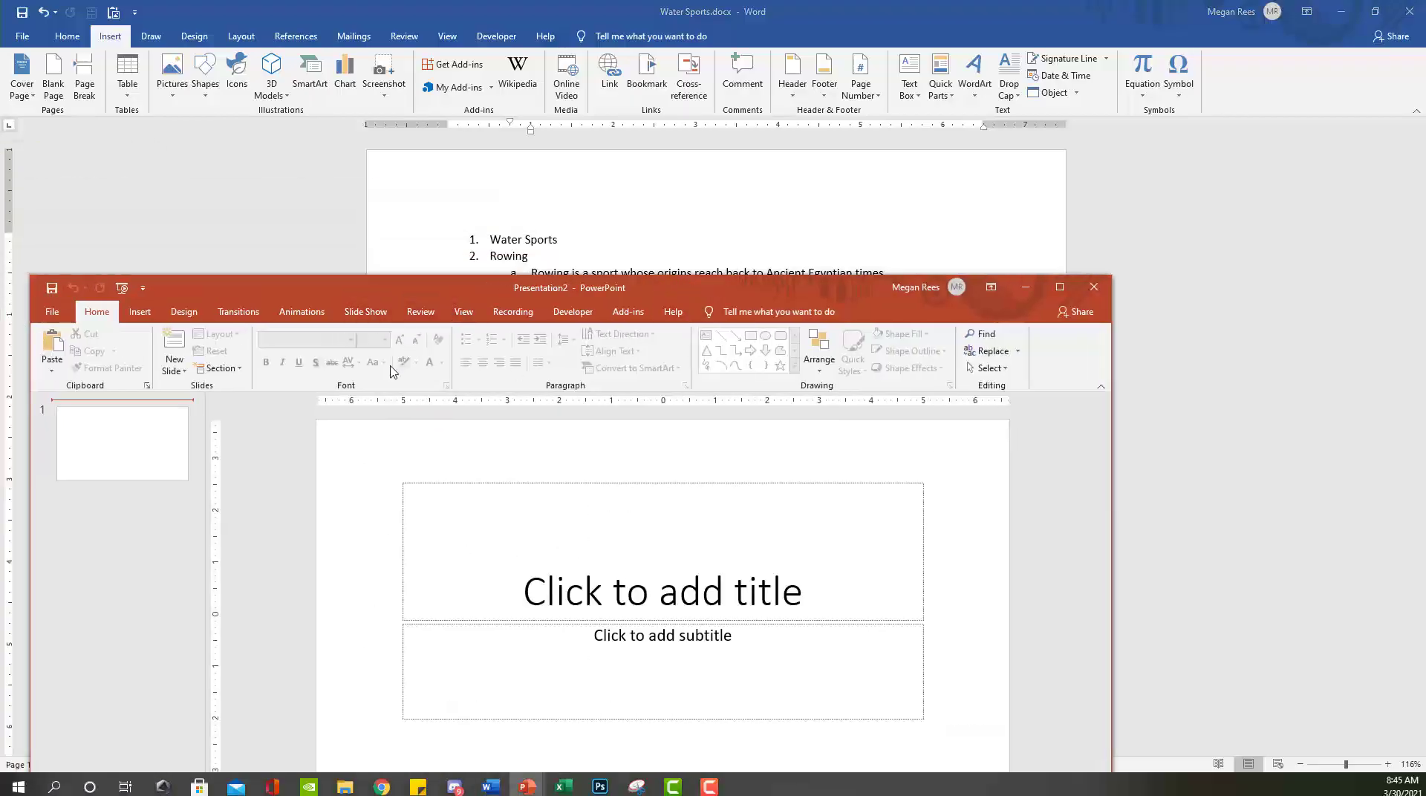
left_click_drag(590, 290, 0, 198)
left_click(588, 295)
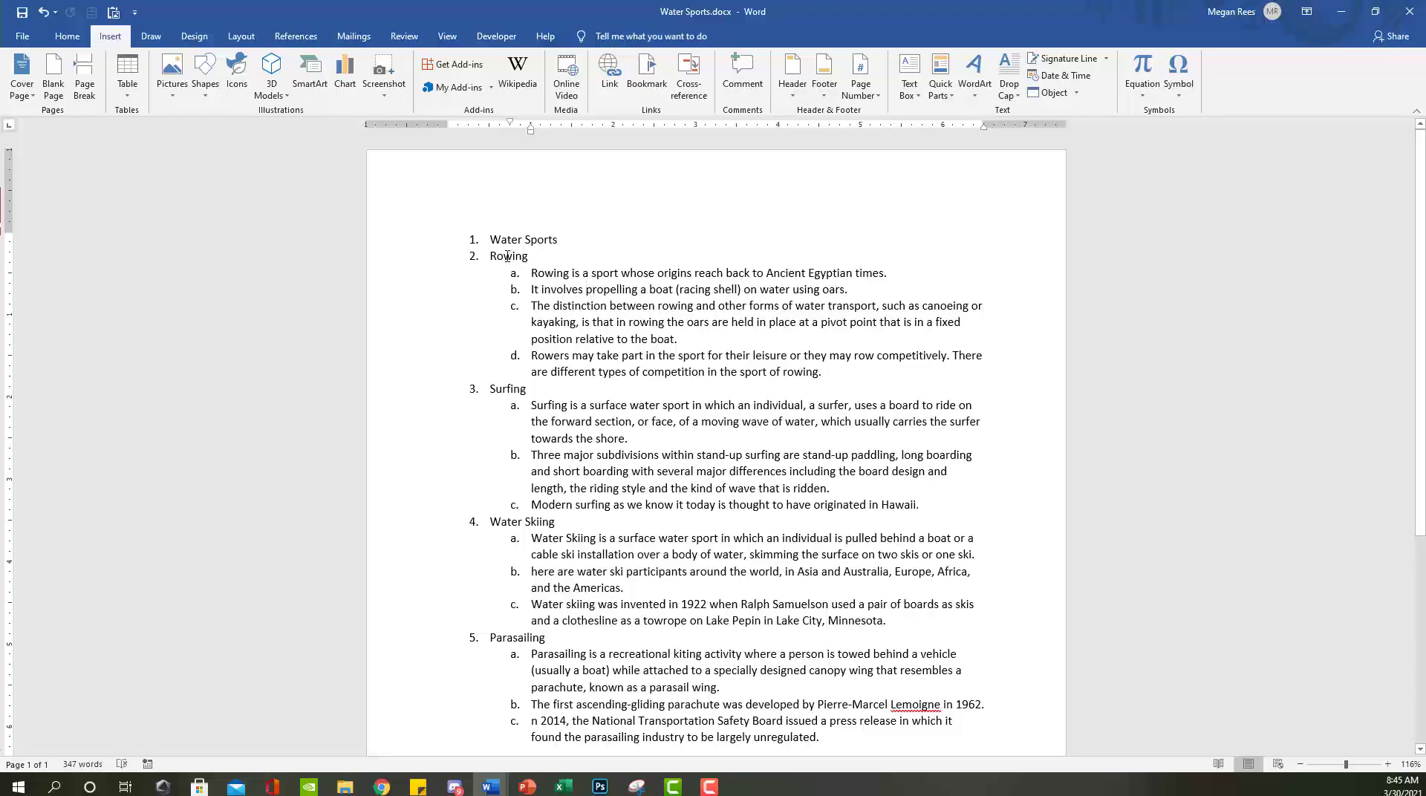
left_click(656, 535, "shift")
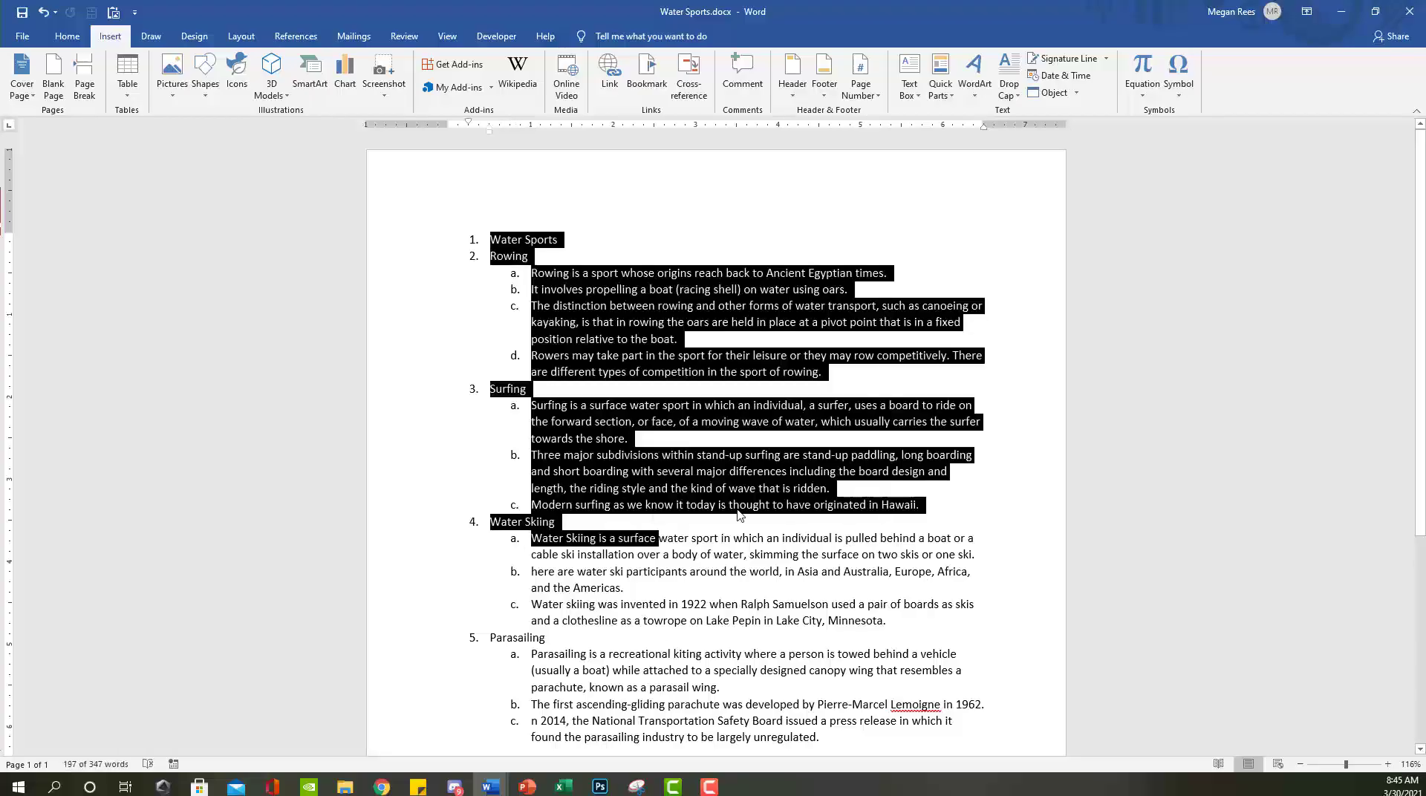
left_click(739, 445)
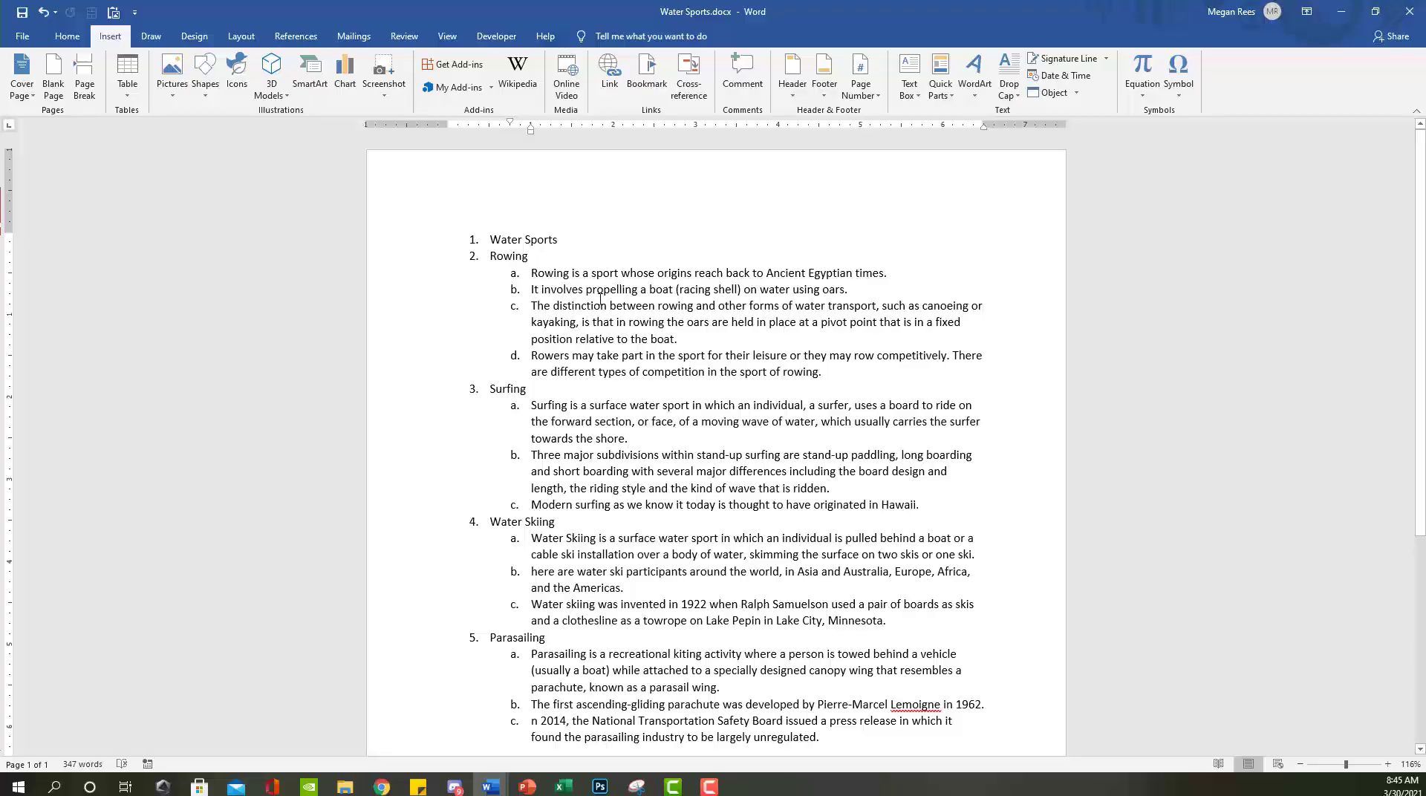
left_click_drag(491, 239, 557, 240)
left_click(630, 344)
Step: Insert a blank page within the Rowing section and undo the insertion
left_click(56, 57)
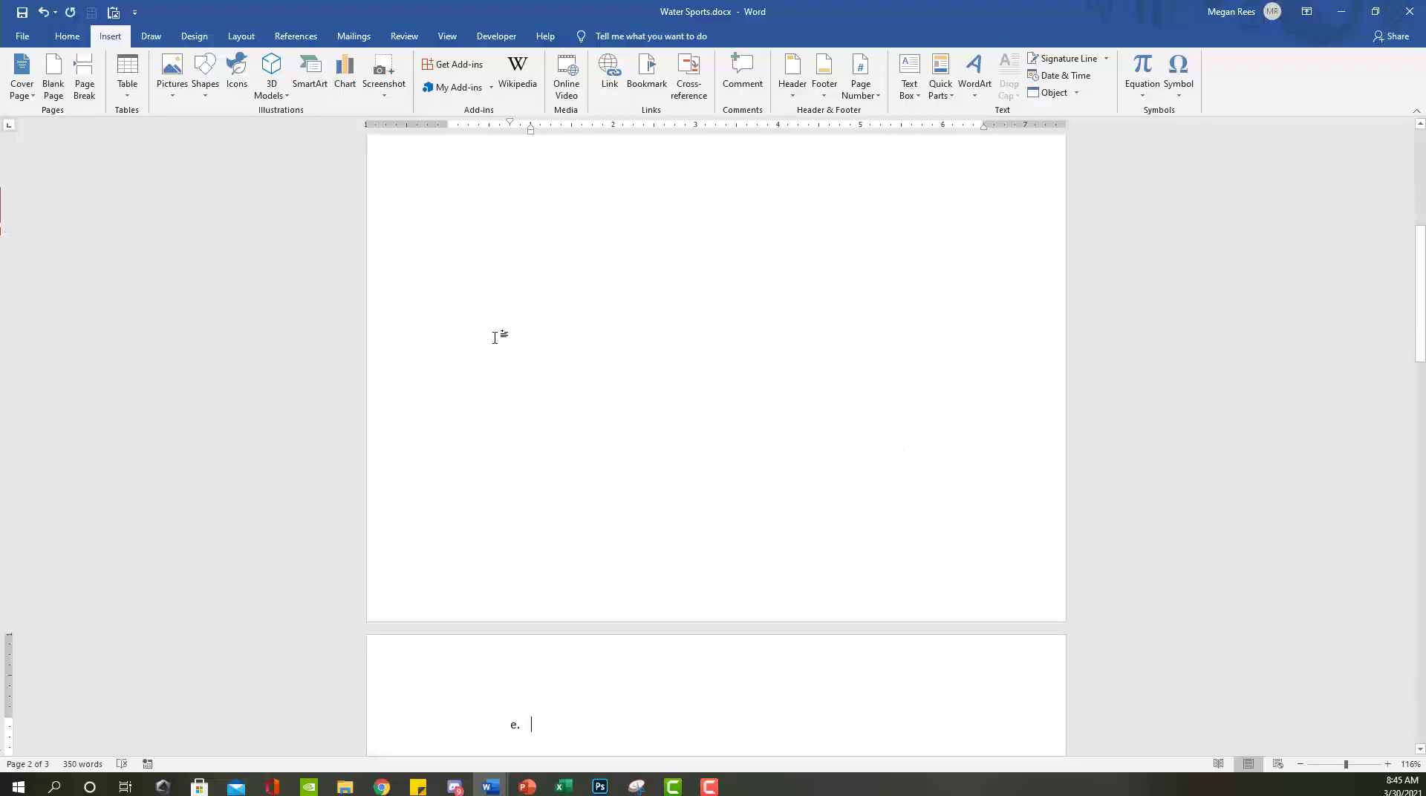
key("ctrl+z")
scroll(520, 331, "up", 3)
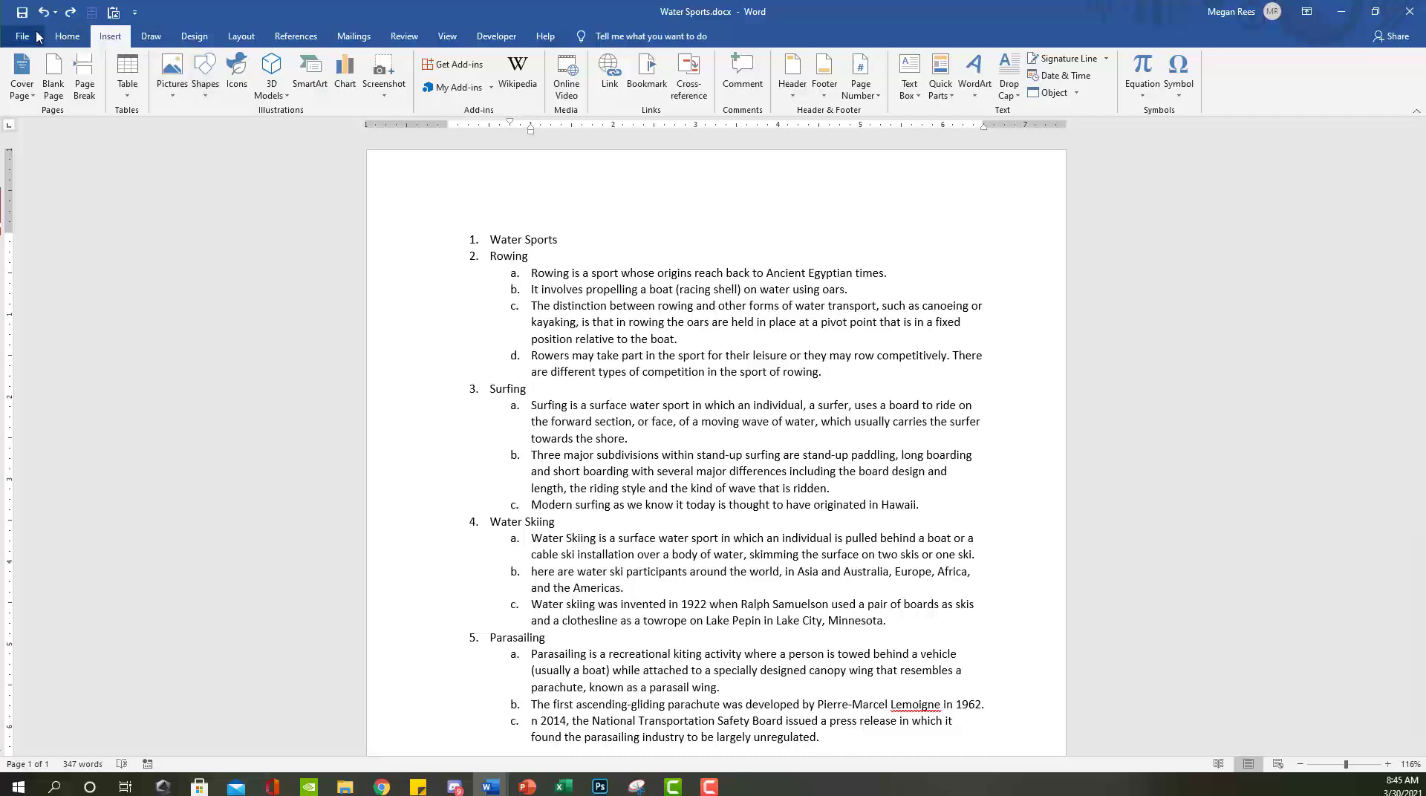
Step: Apply the Heading 1 style to the "Water Sports" title line of the document
left_click(67, 37)
left_click(474, 235)
left_click_drag(491, 240, 559, 240)
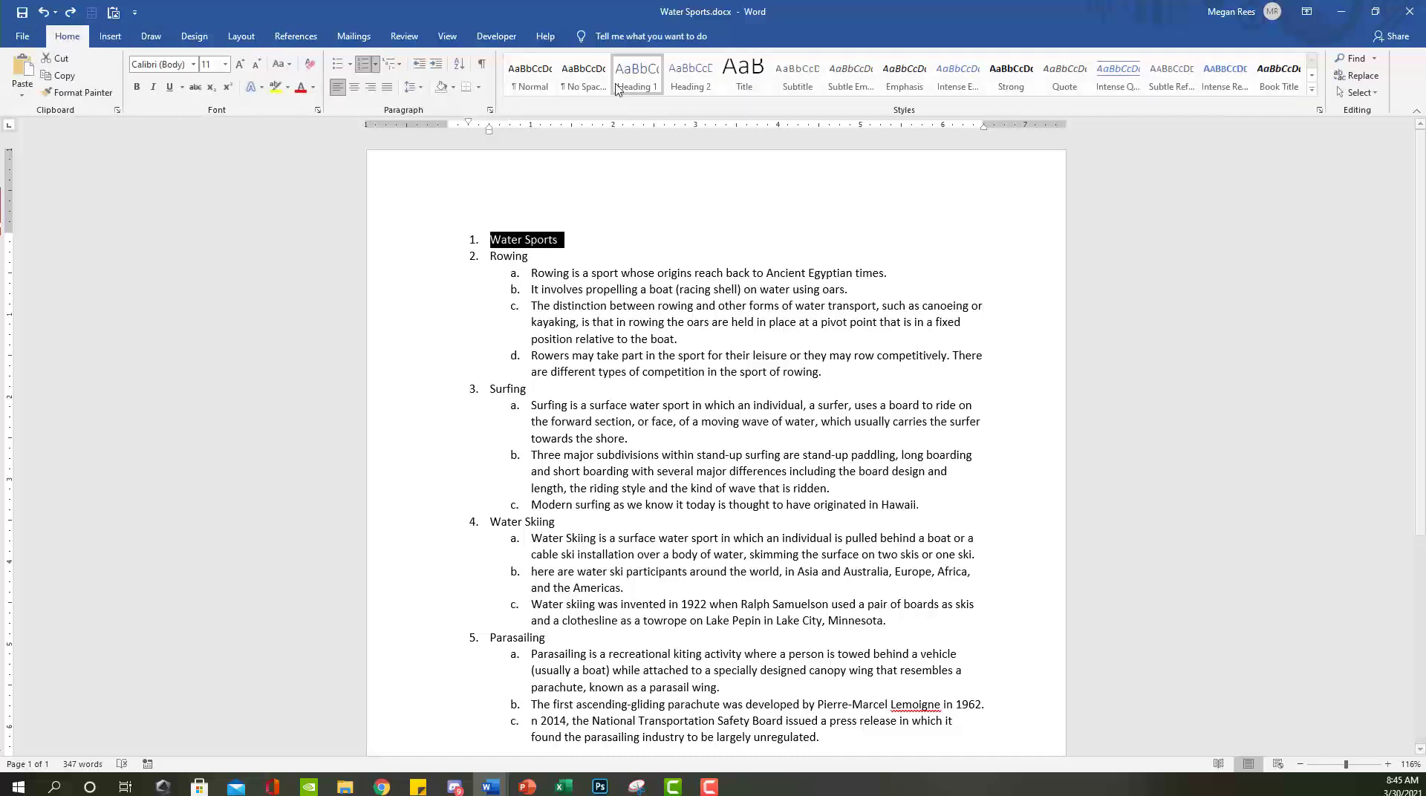
left_click(633, 75)
left_click(633, 74)
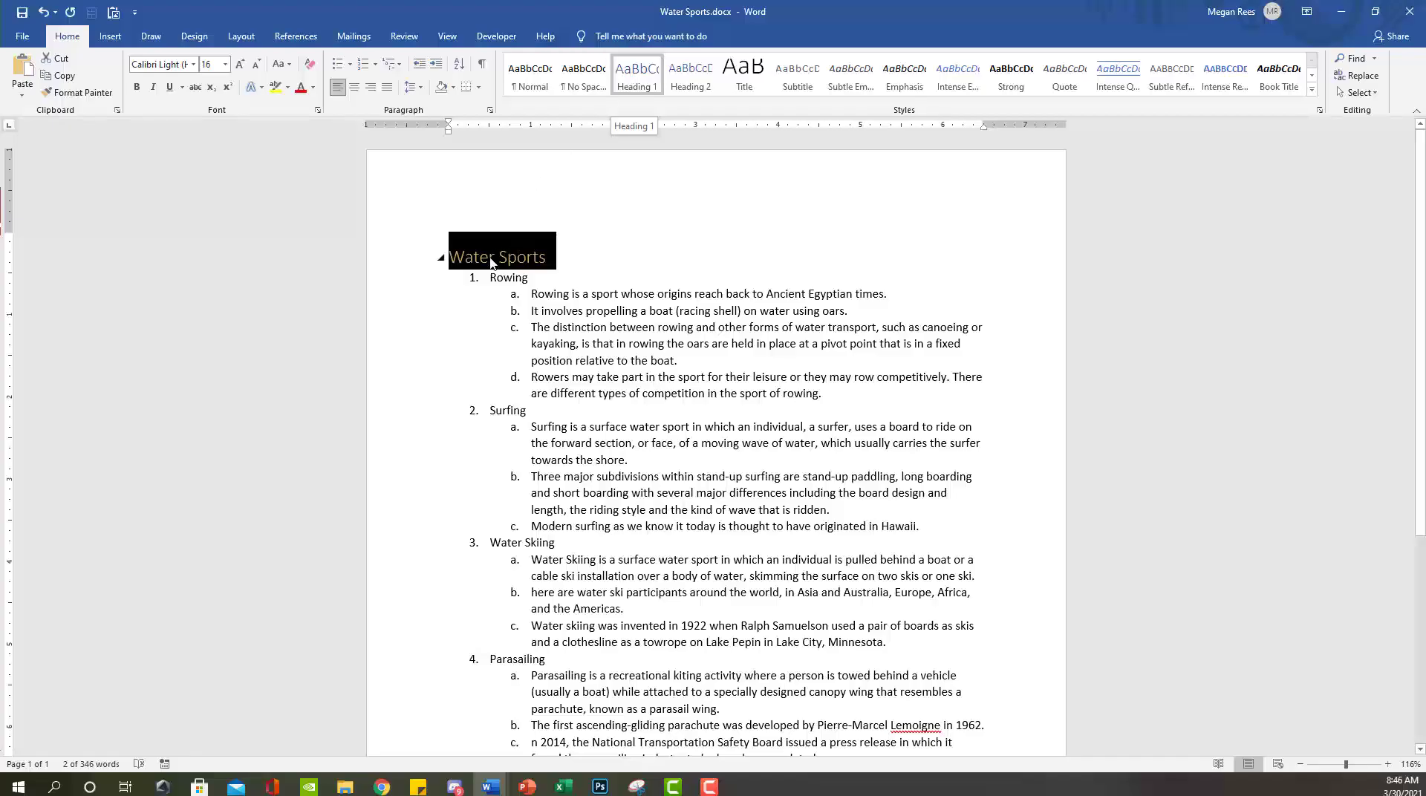
Step: Apply the Heading 1 style to the Rowing, Surfing, Water Skiing and Parasailing topic lines
double_click(508, 278)
left_click(621, 90)
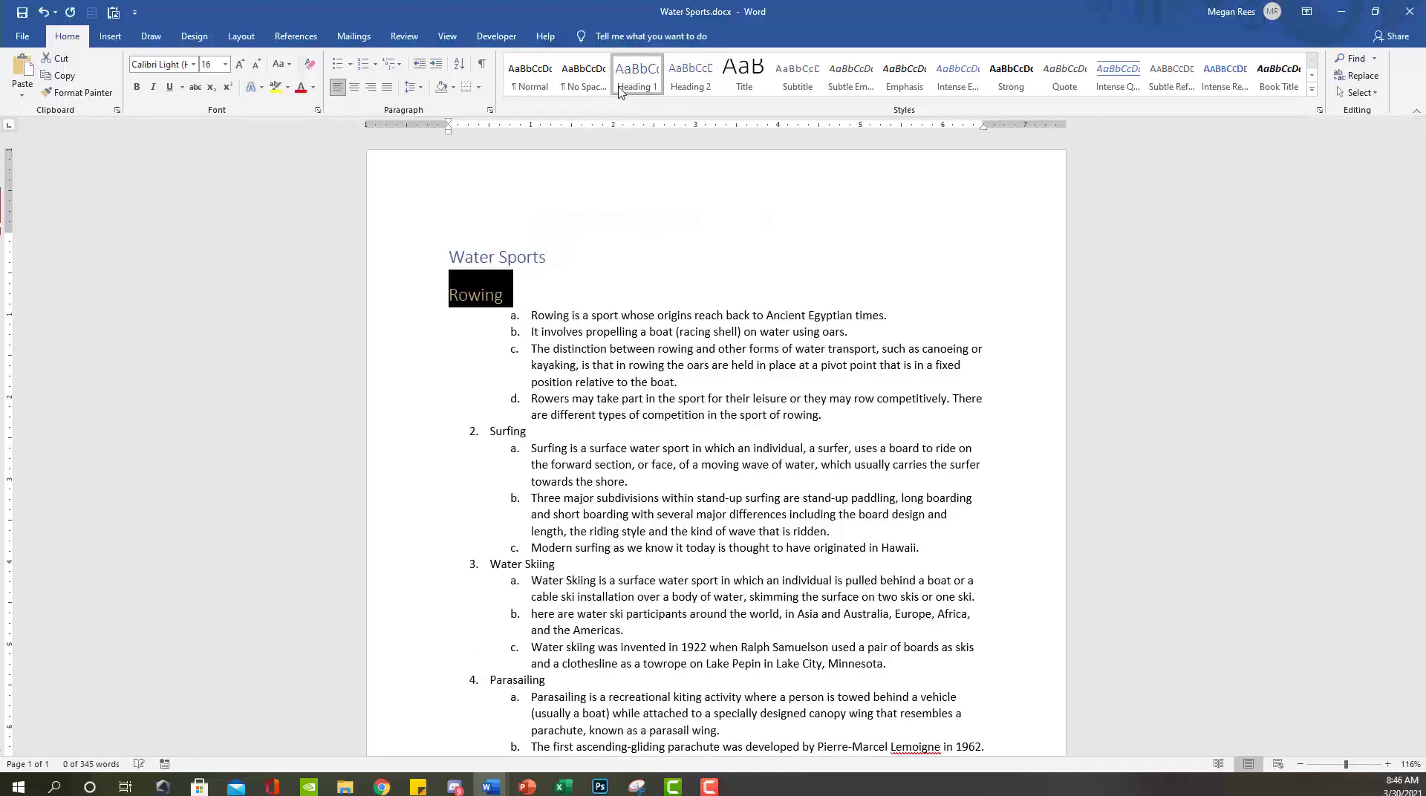
double_click(496, 431)
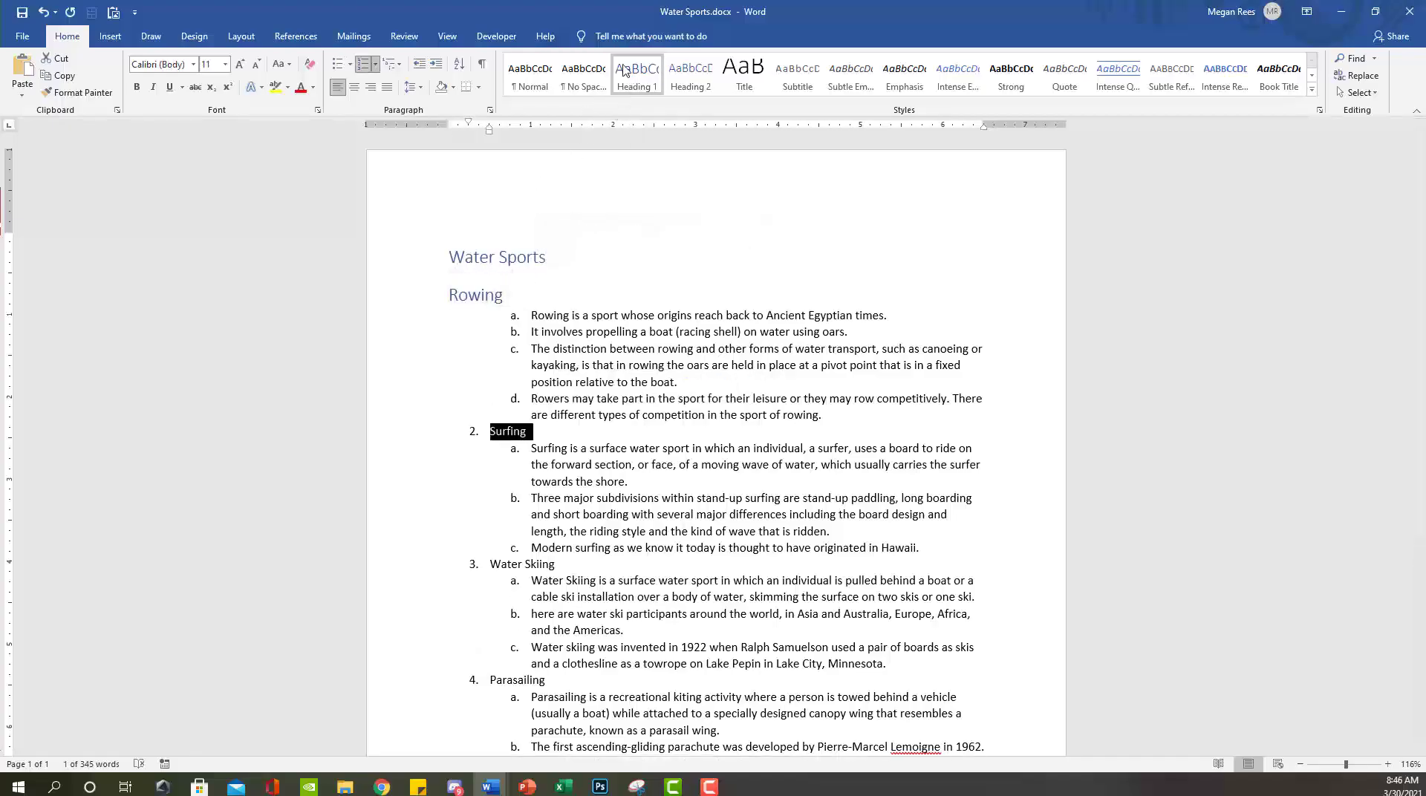
key("ctrl+alt+1")
triple_click(520, 585)
left_click(636, 75)
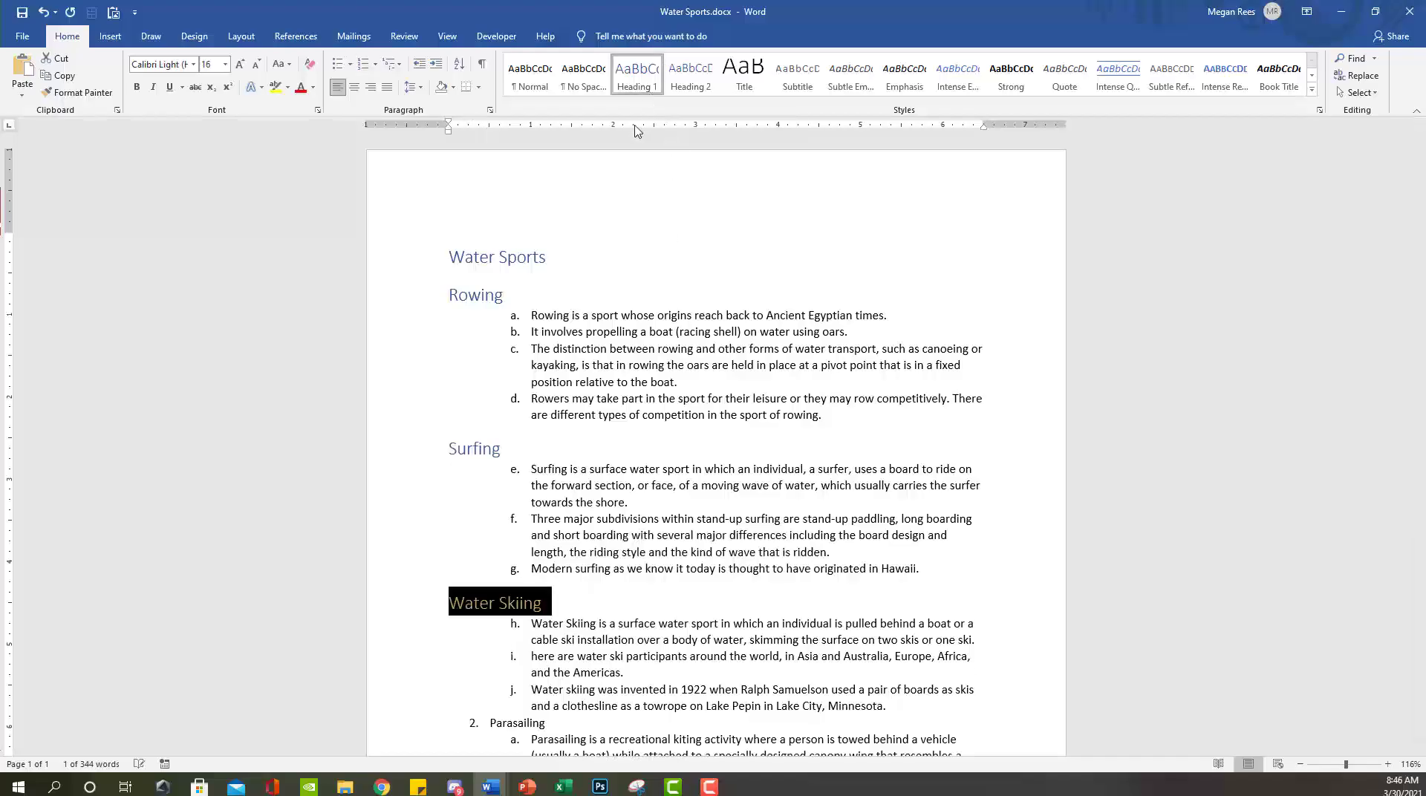
scroll(543, 531, "down", 4)
double_click(497, 524)
left_click(629, 85)
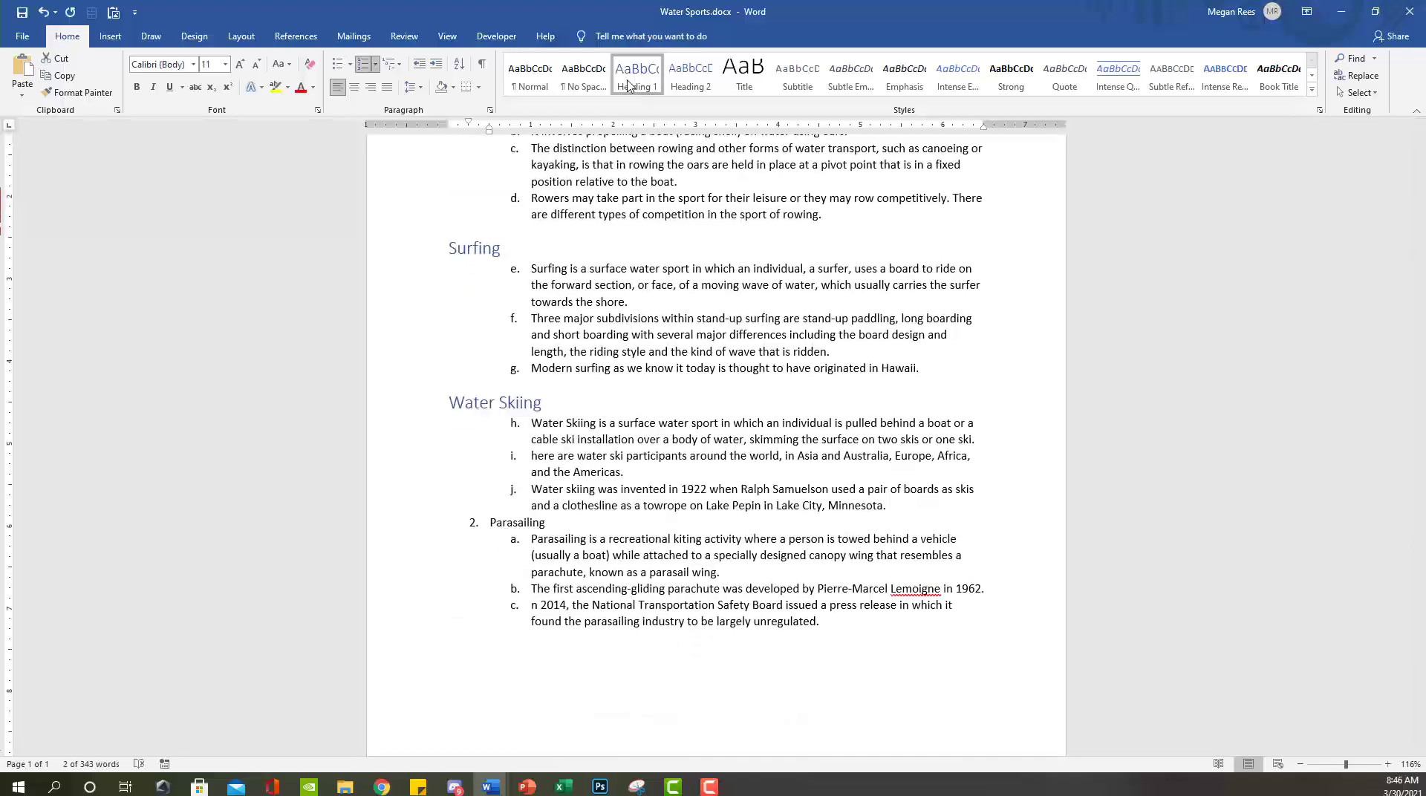
Step: Apply the Heading 2 style to the four lettered paragraphs under Rowing
scroll(669, 371, "up", 4)
left_click_drag(531, 315, 825, 415)
left_click(706, 87)
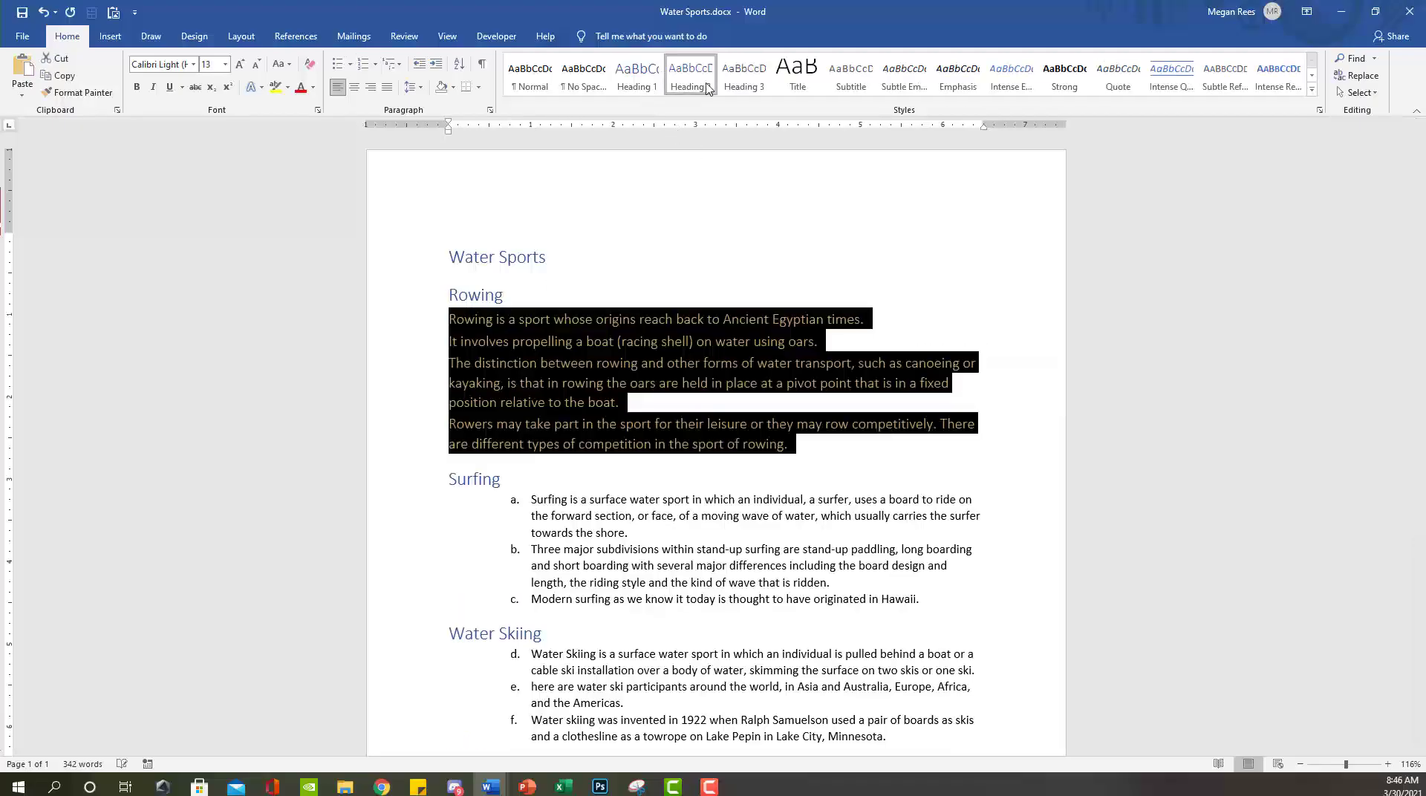
left_click(530, 366)
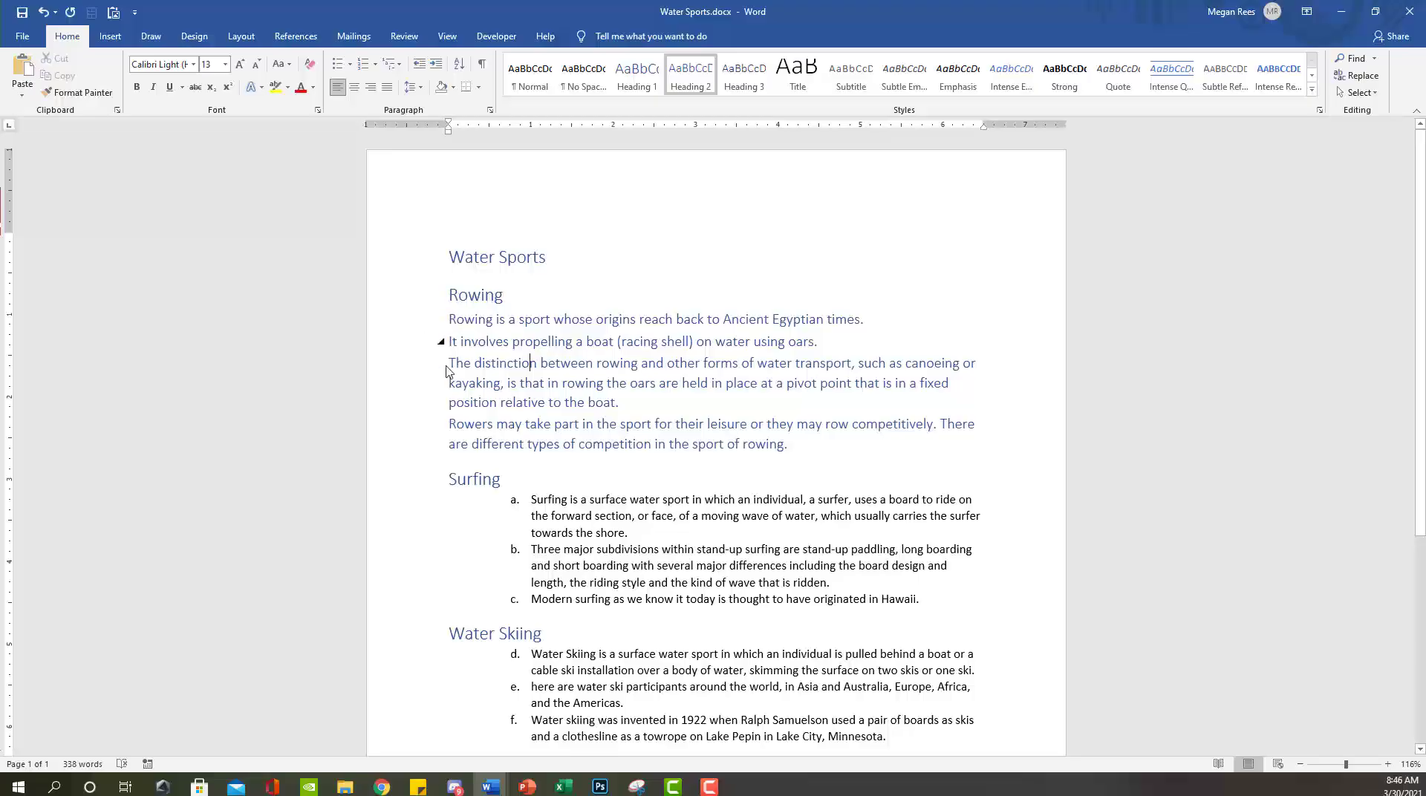
Step: Apply the Heading 2 style to the lettered paragraphs under Surfing, Water Skiing and Parasailing
left_click_drag(556, 512, 952, 613)
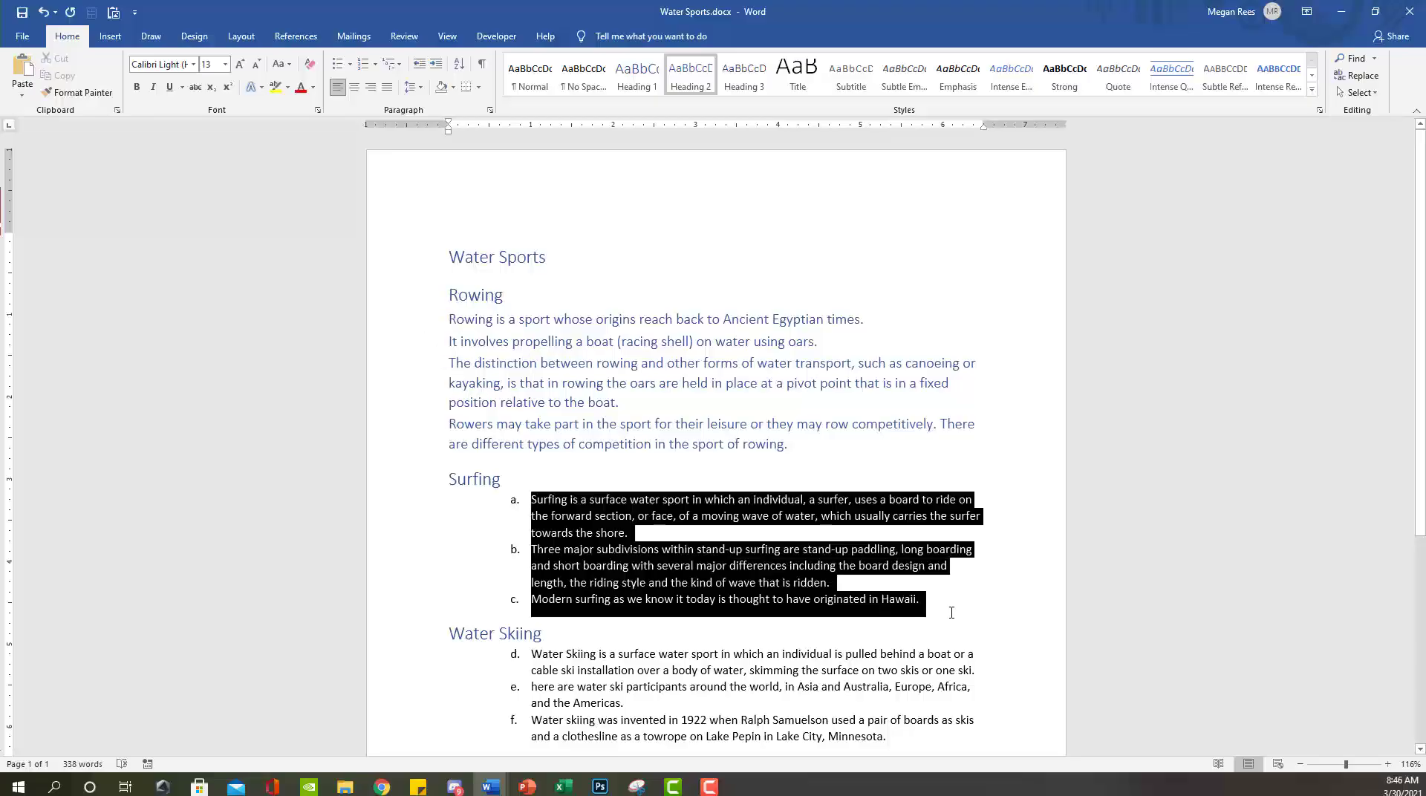
left_click(691, 74)
scroll(751, 496, "down", 3)
left_click_drag(532, 482, 944, 564)
left_click(691, 74)
scroll(540, 537, "down", 3)
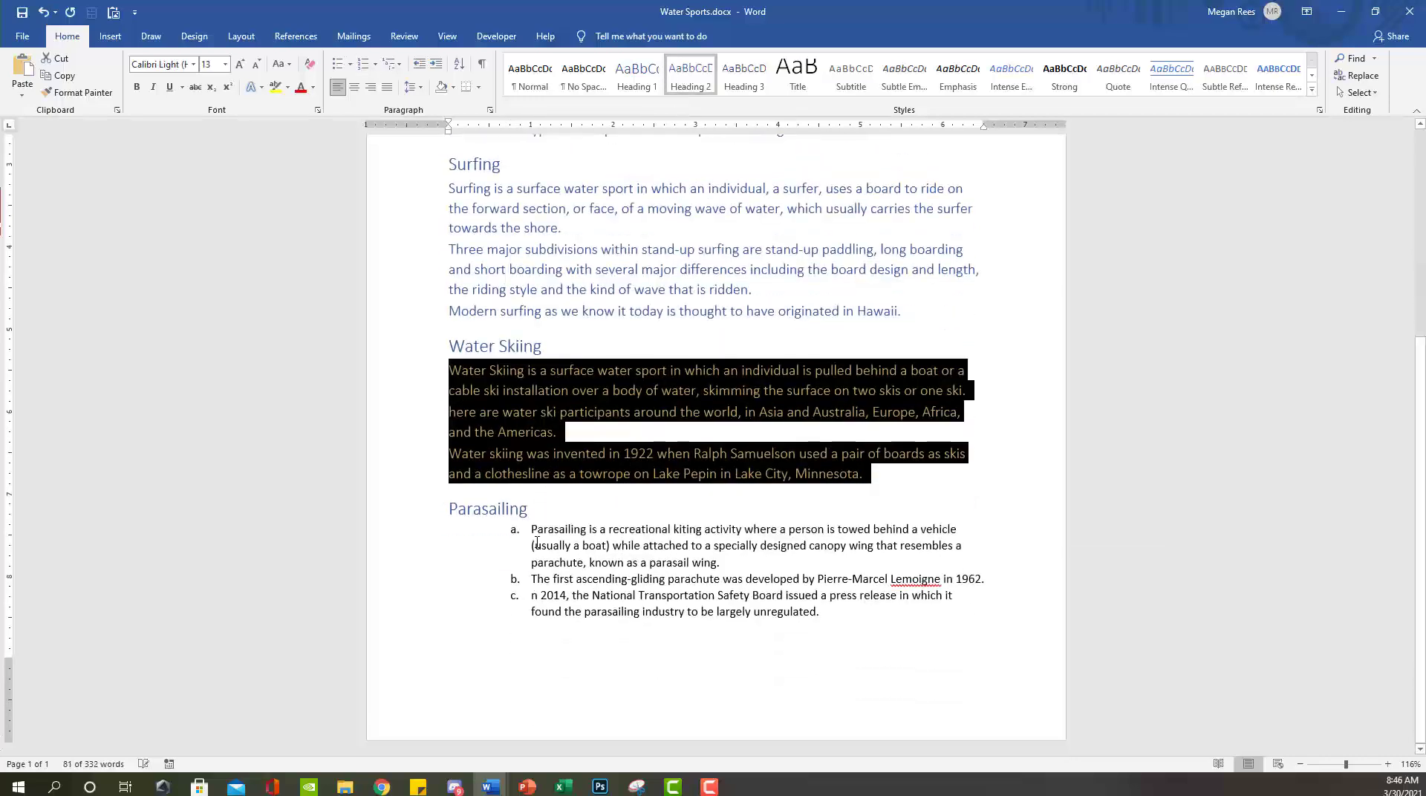
left_click_drag(542, 534, 869, 624)
left_click(691, 74)
left_click(689, 567)
Step: Check the heading styles on the topic lines and detail paragraphs throughout the document
scroll(689, 520, "up", 5)
left_click(451, 235)
scroll(599, 572, "down", 6)
left_click(463, 491)
left_click(761, 476)
scroll(762, 483, "up", 3)
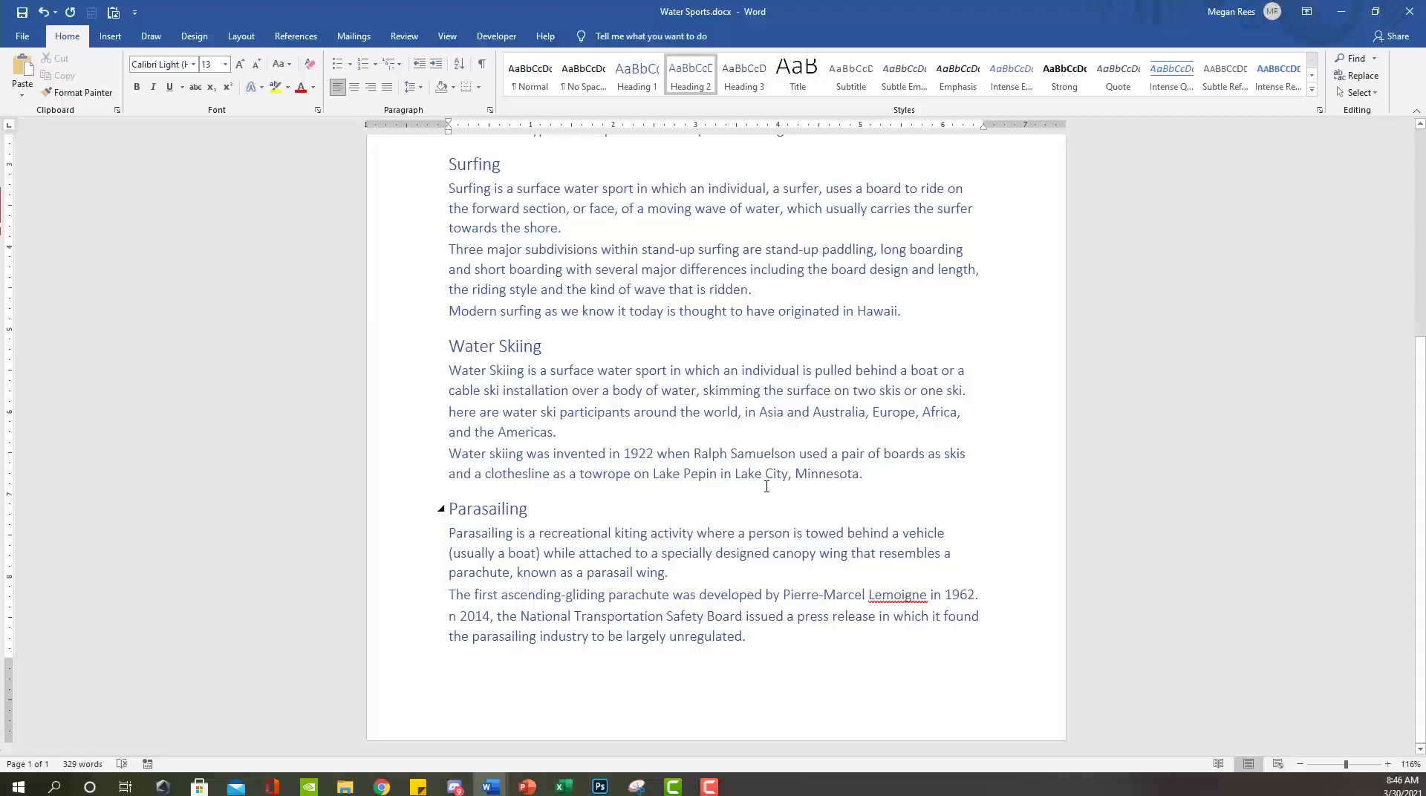
scroll(746, 502, "up", 5)
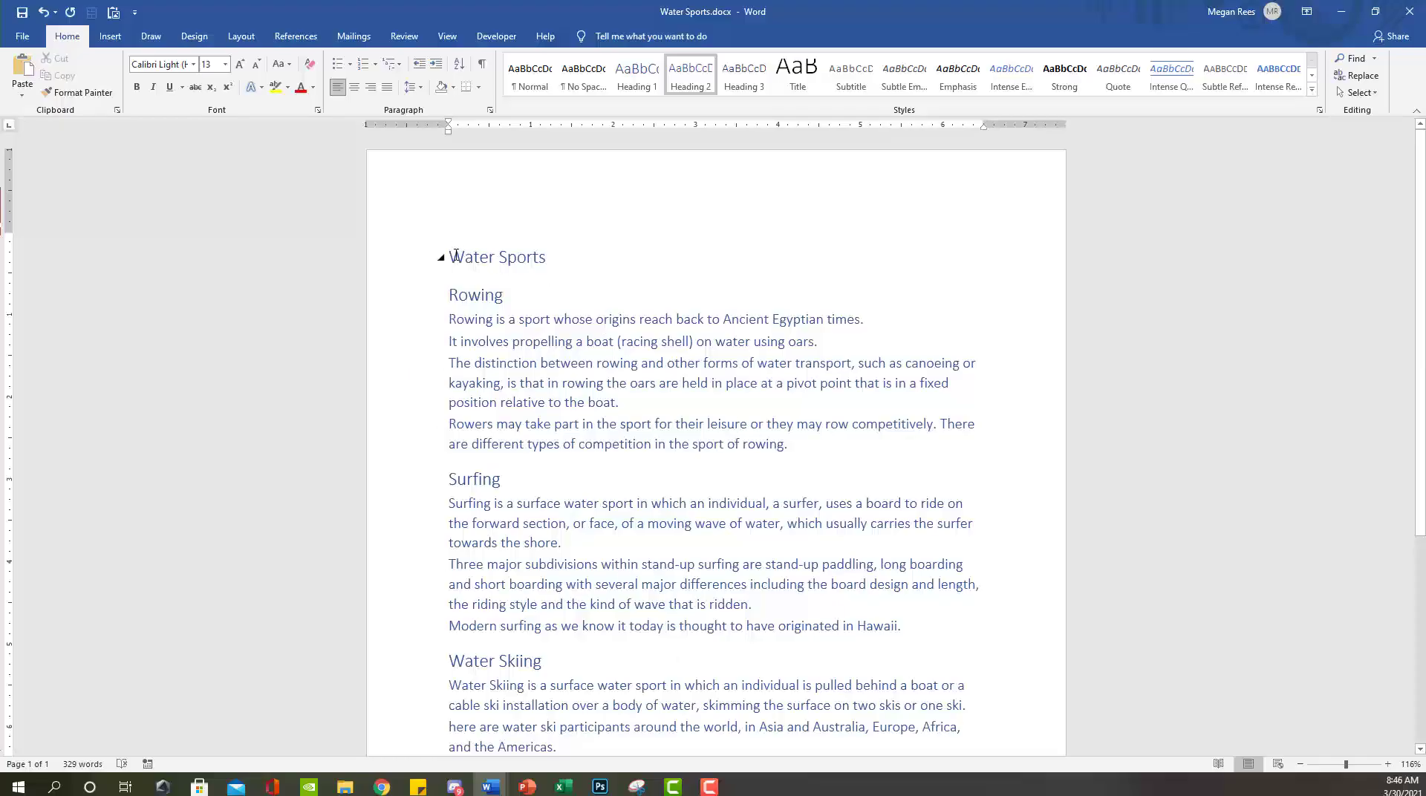
Step: Set the whole document's font to Gill Sans MT and its font color to black
key("ctrl+a")
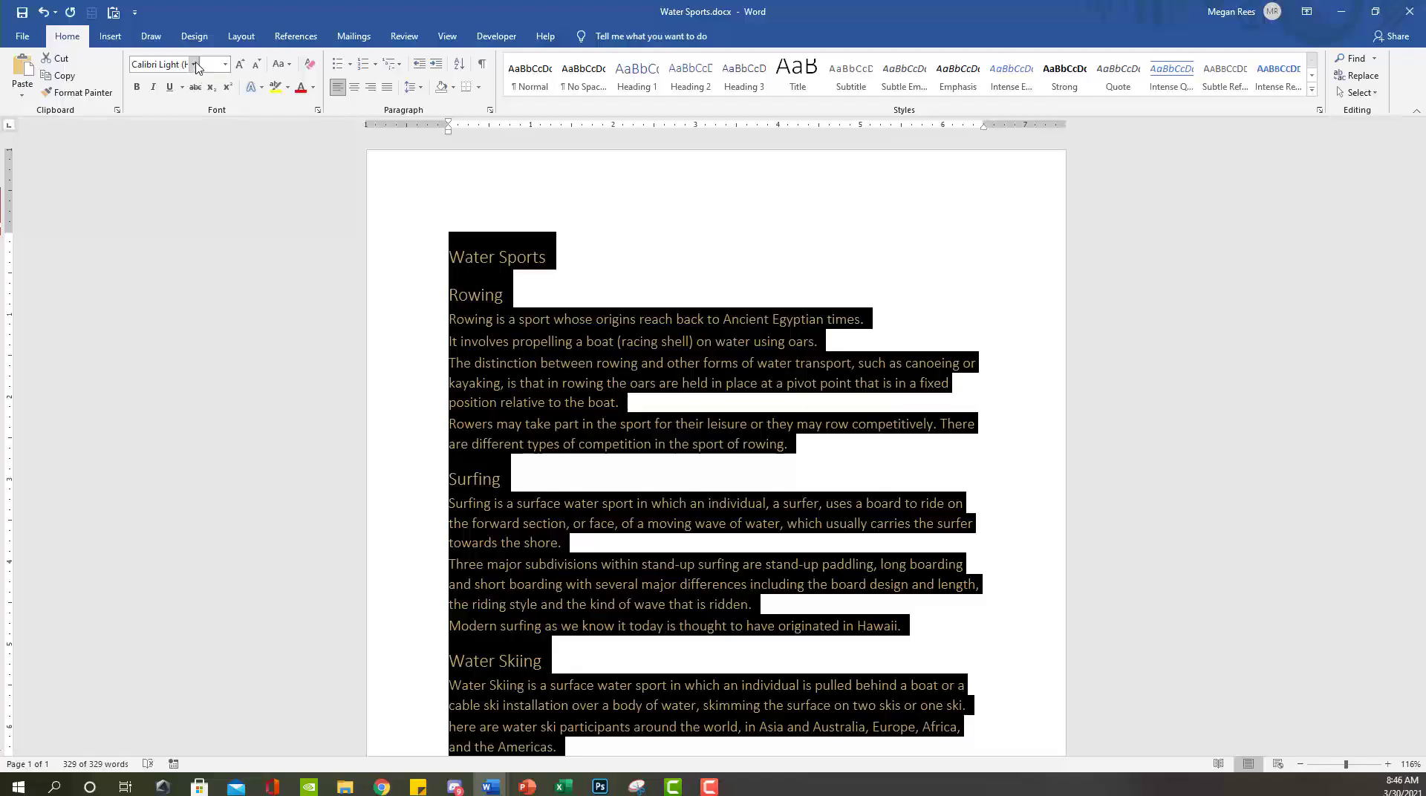
left_click(194, 64)
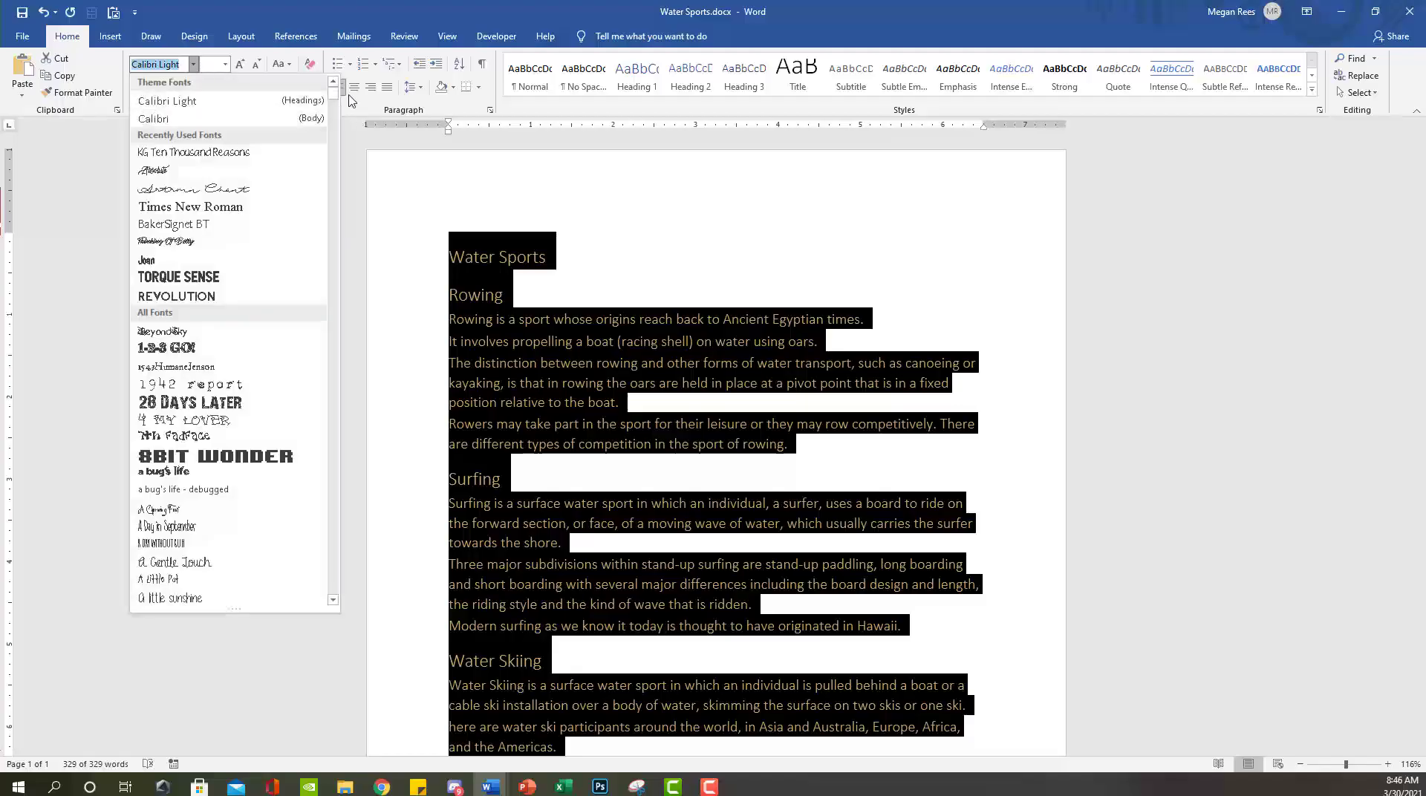
left_click_drag(334, 110, 331, 321)
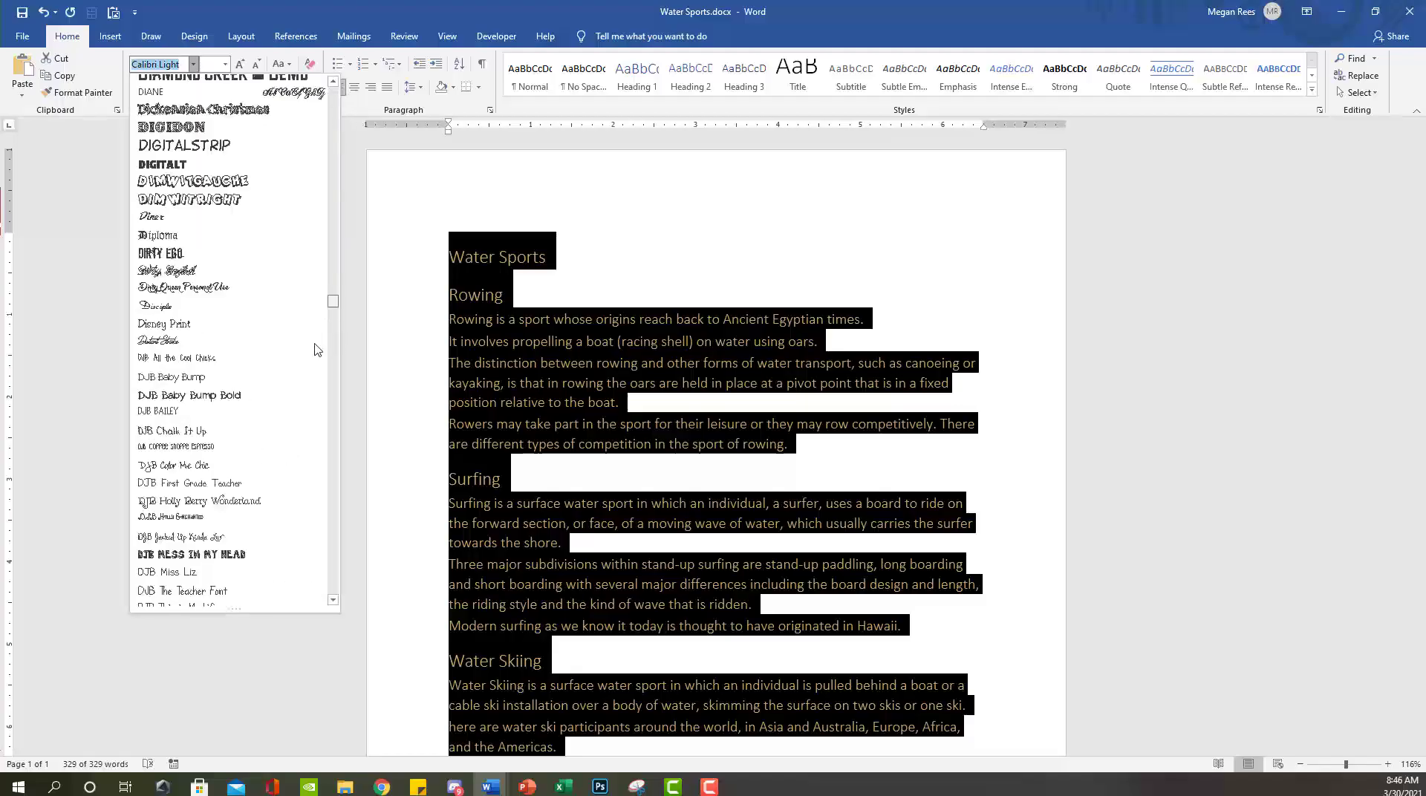
scroll(239, 363, "down", 10)
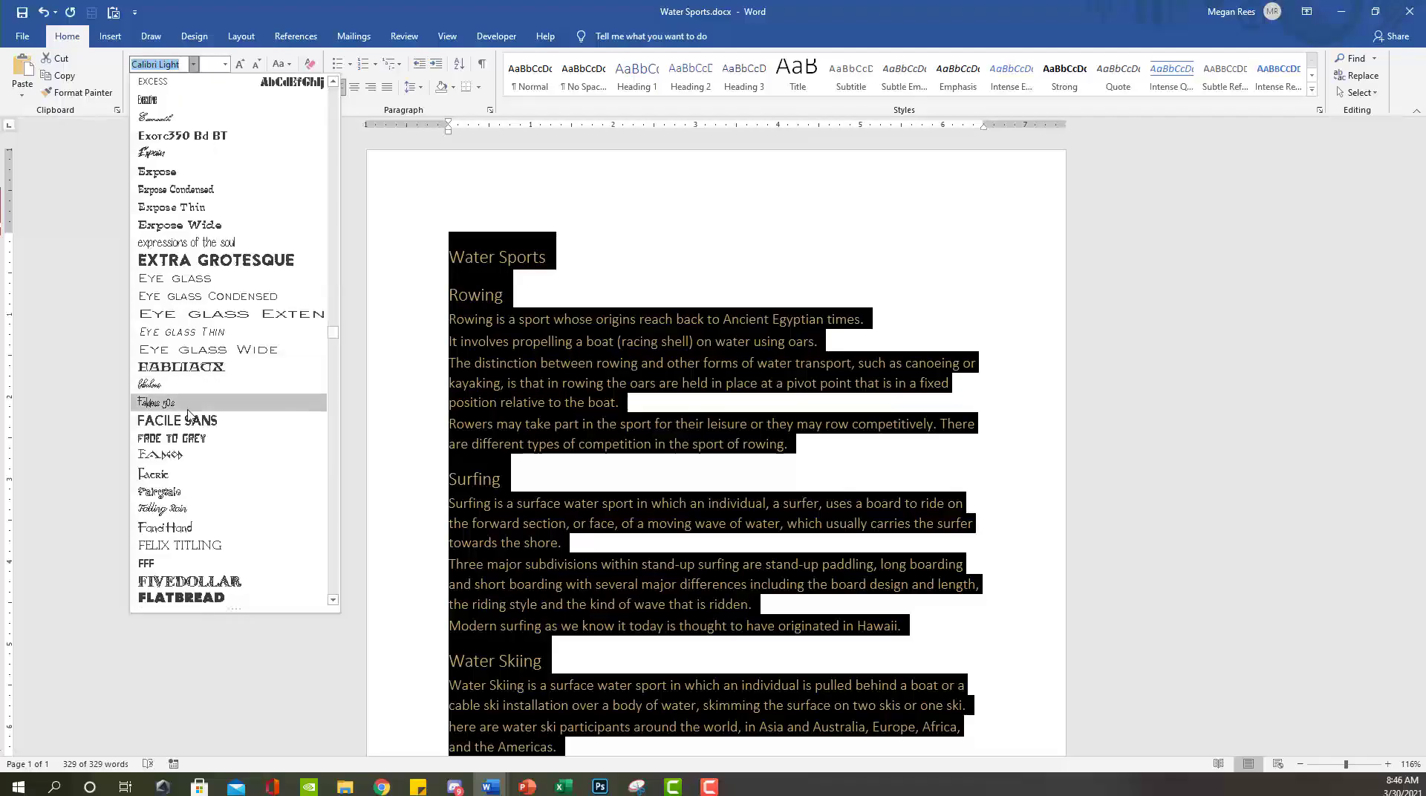
scroll(186, 408, "down", 8)
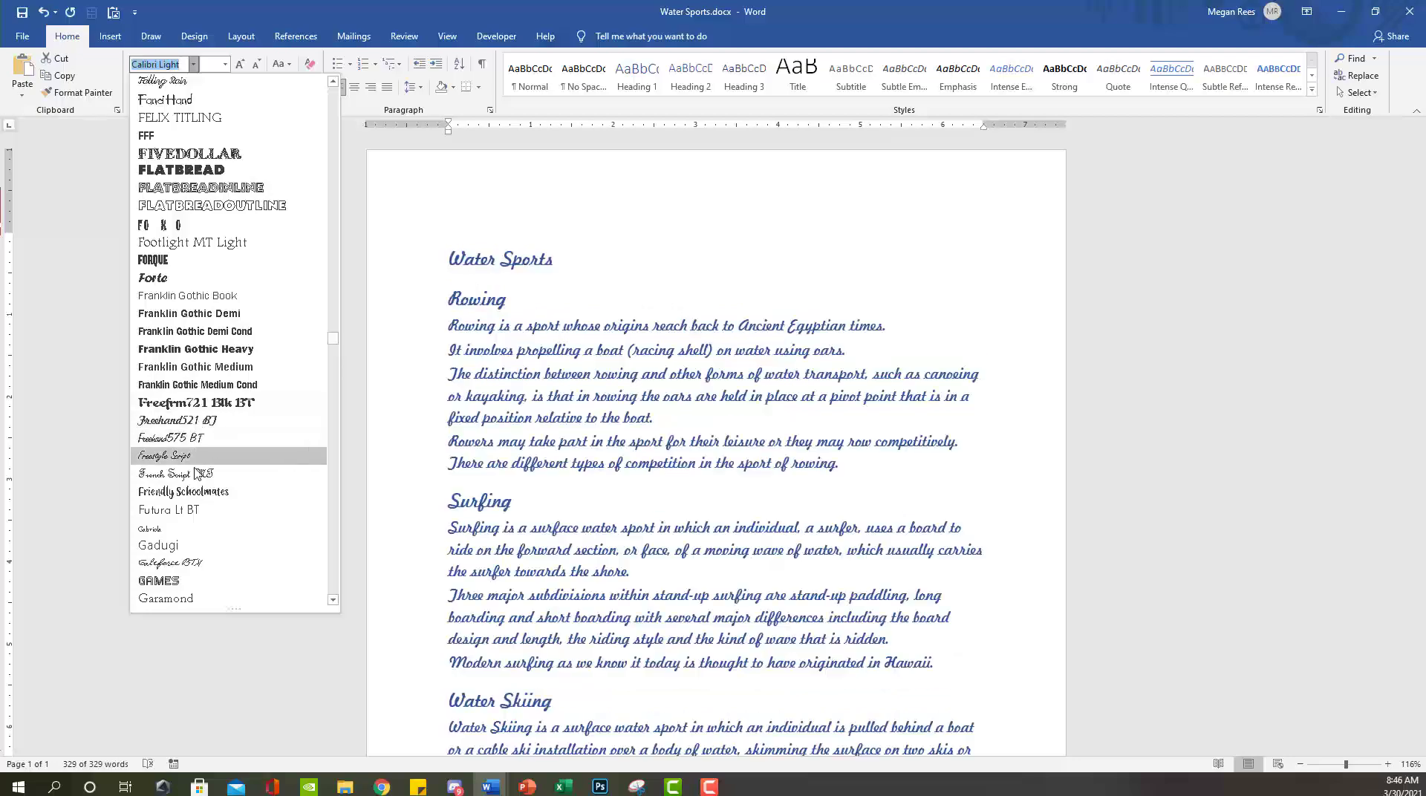
scroll(193, 486, "down", 2)
scroll(192, 475, "down", 5)
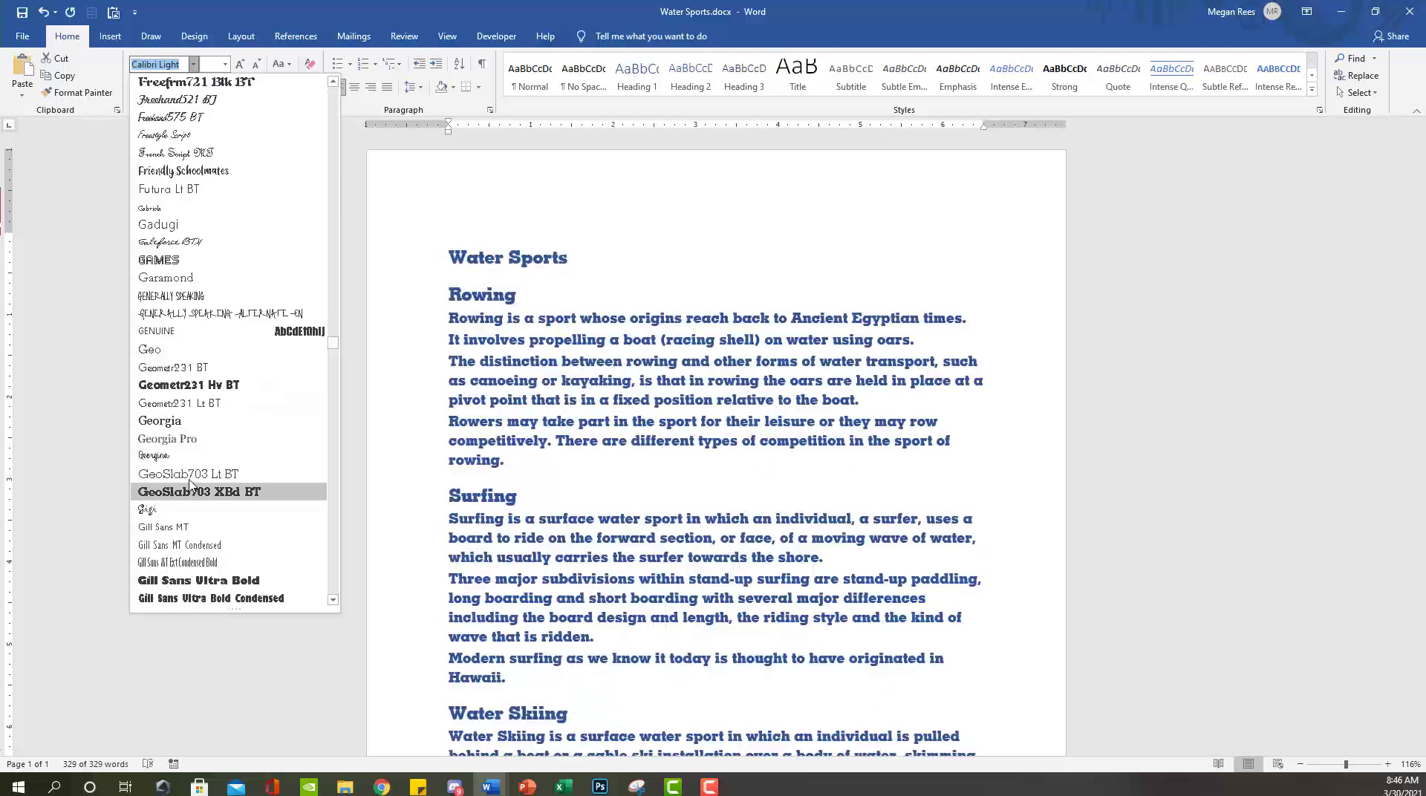
left_click(186, 473)
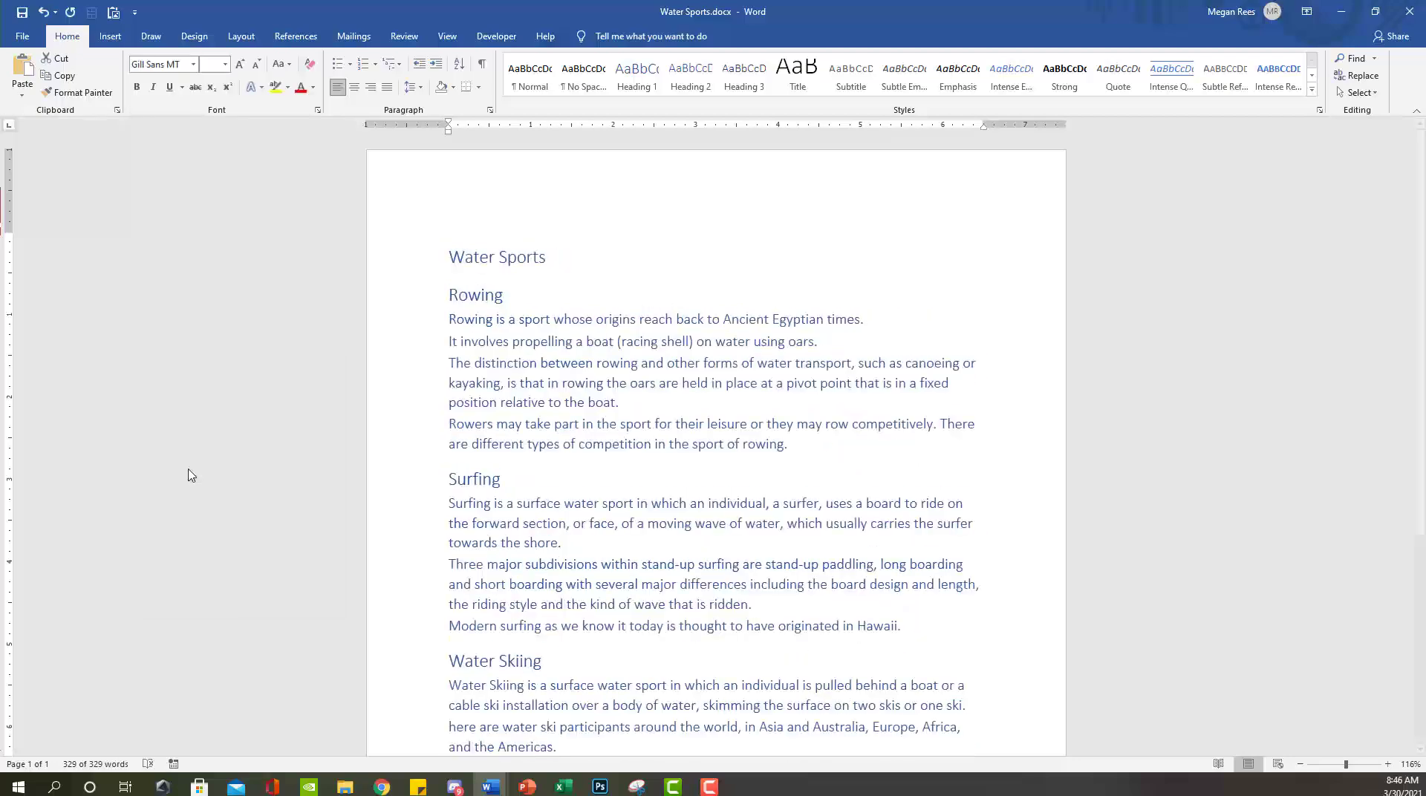
left_click(313, 87)
left_click(313, 144)
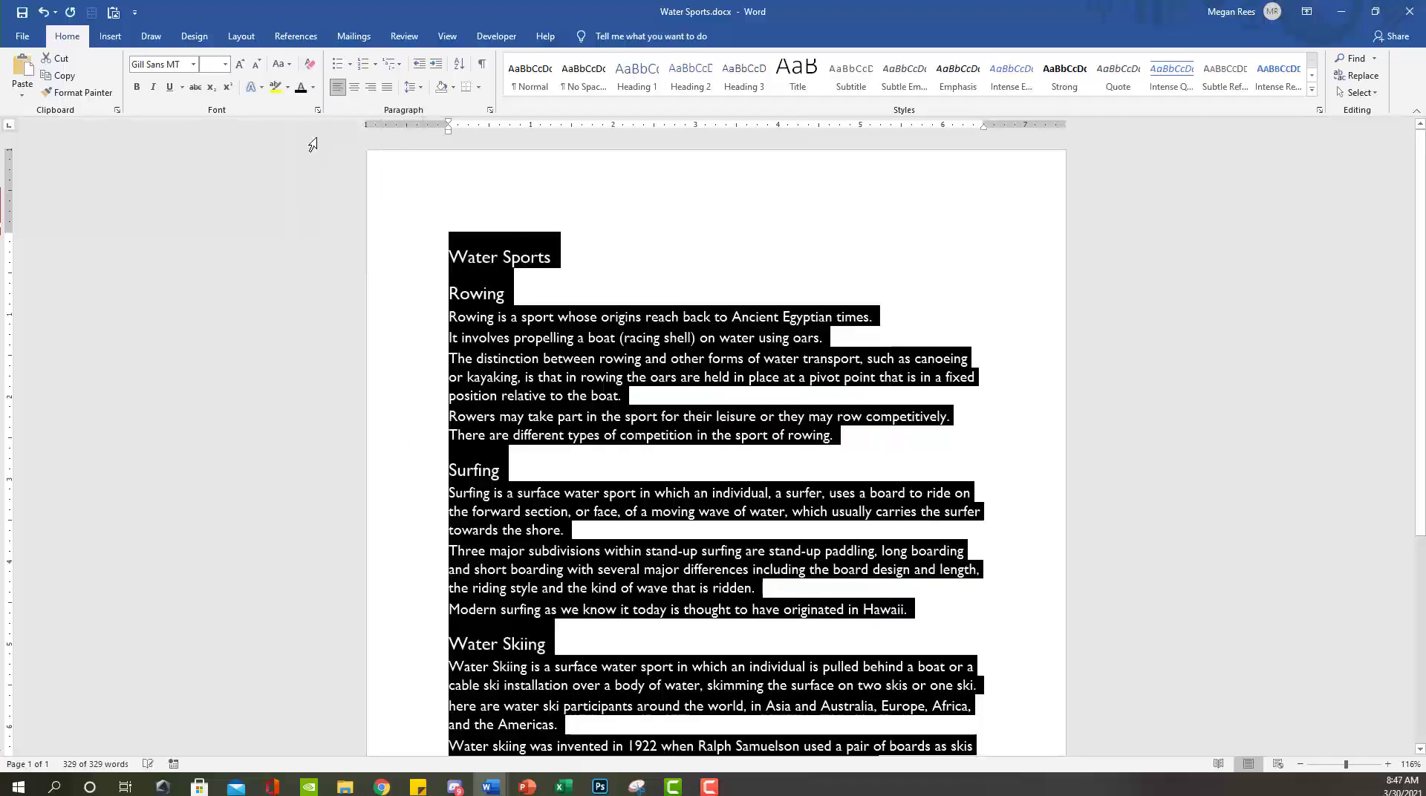
Step: Set the font of the Water Sports heading to Raven
left_click(573, 338)
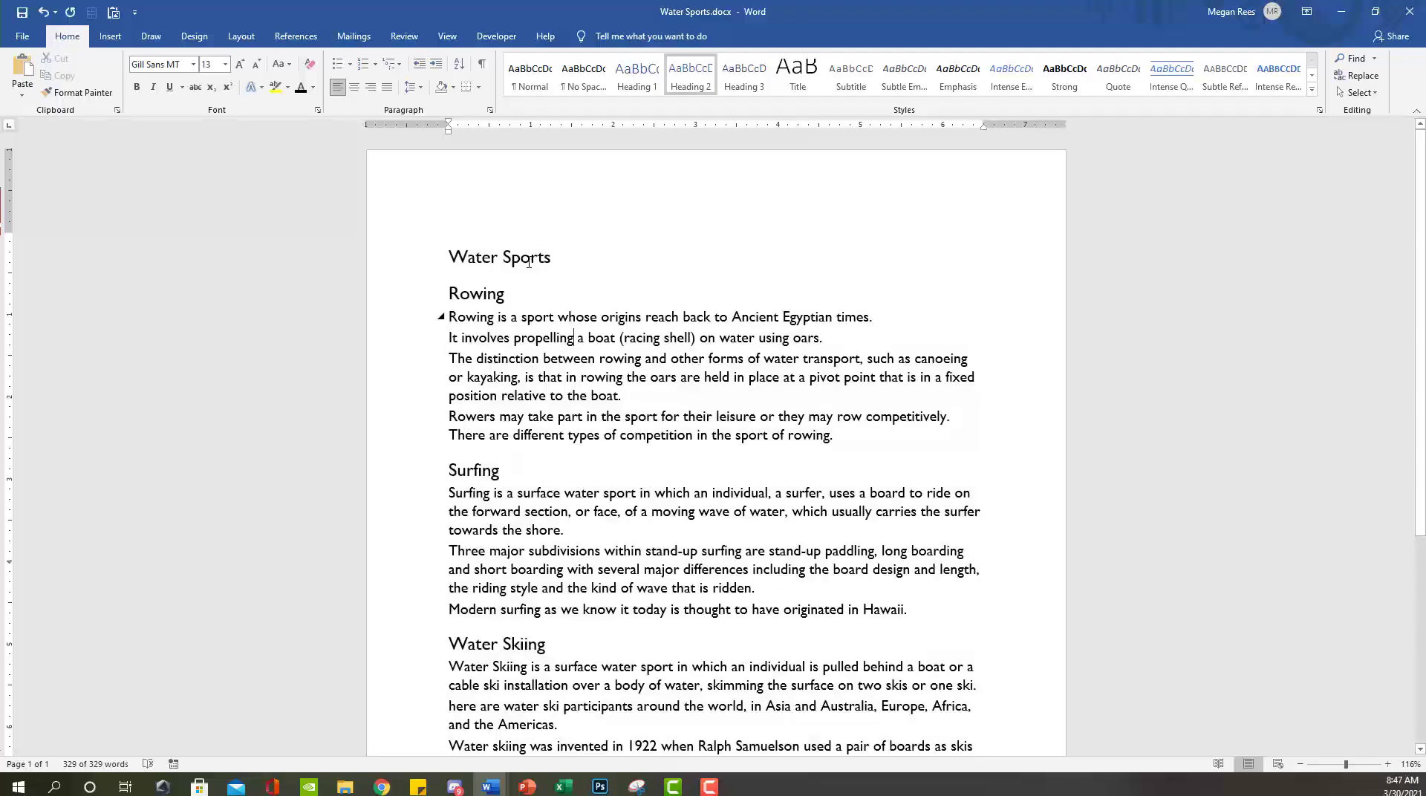
left_click_drag(457, 261, 562, 258)
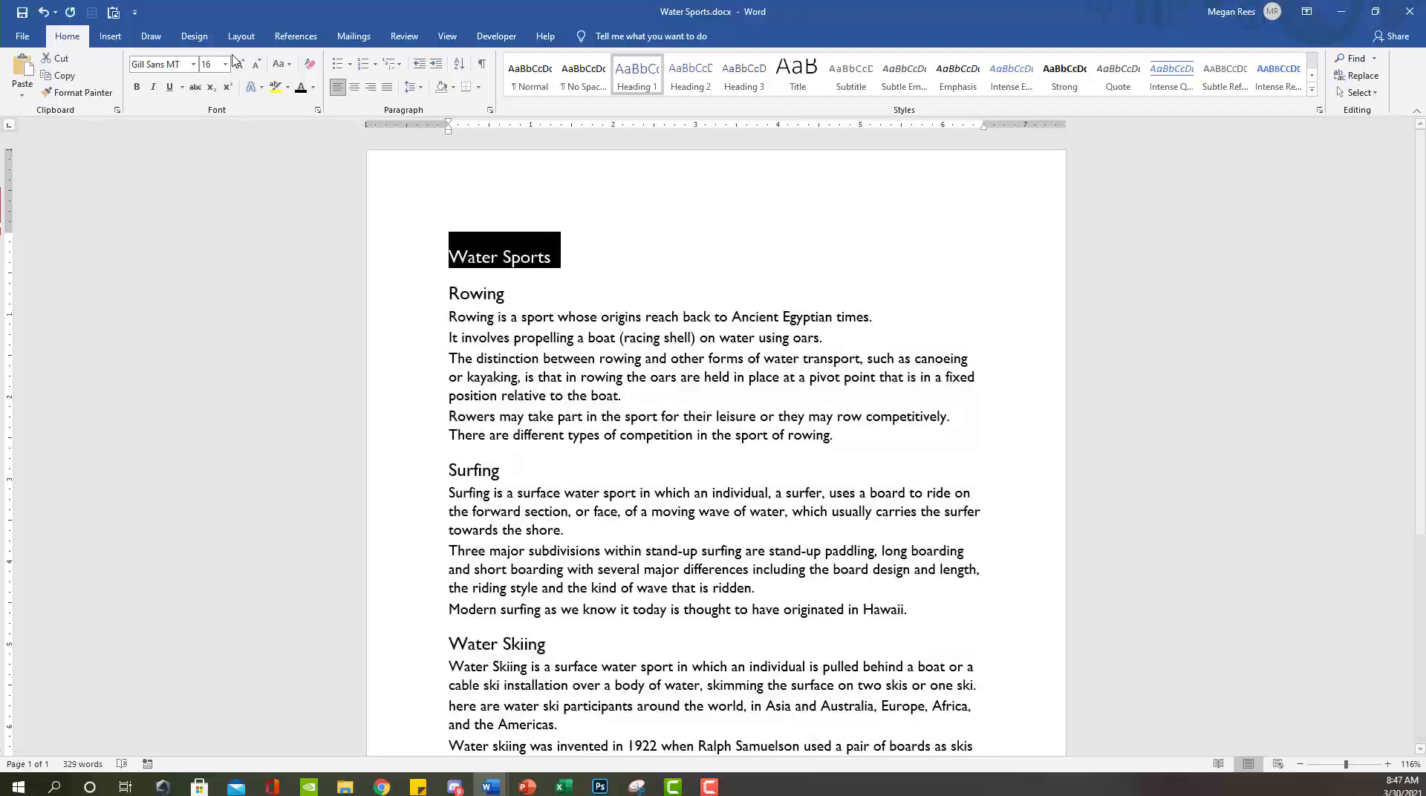
left_click(193, 64)
scroll(339, 406, "down", 15)
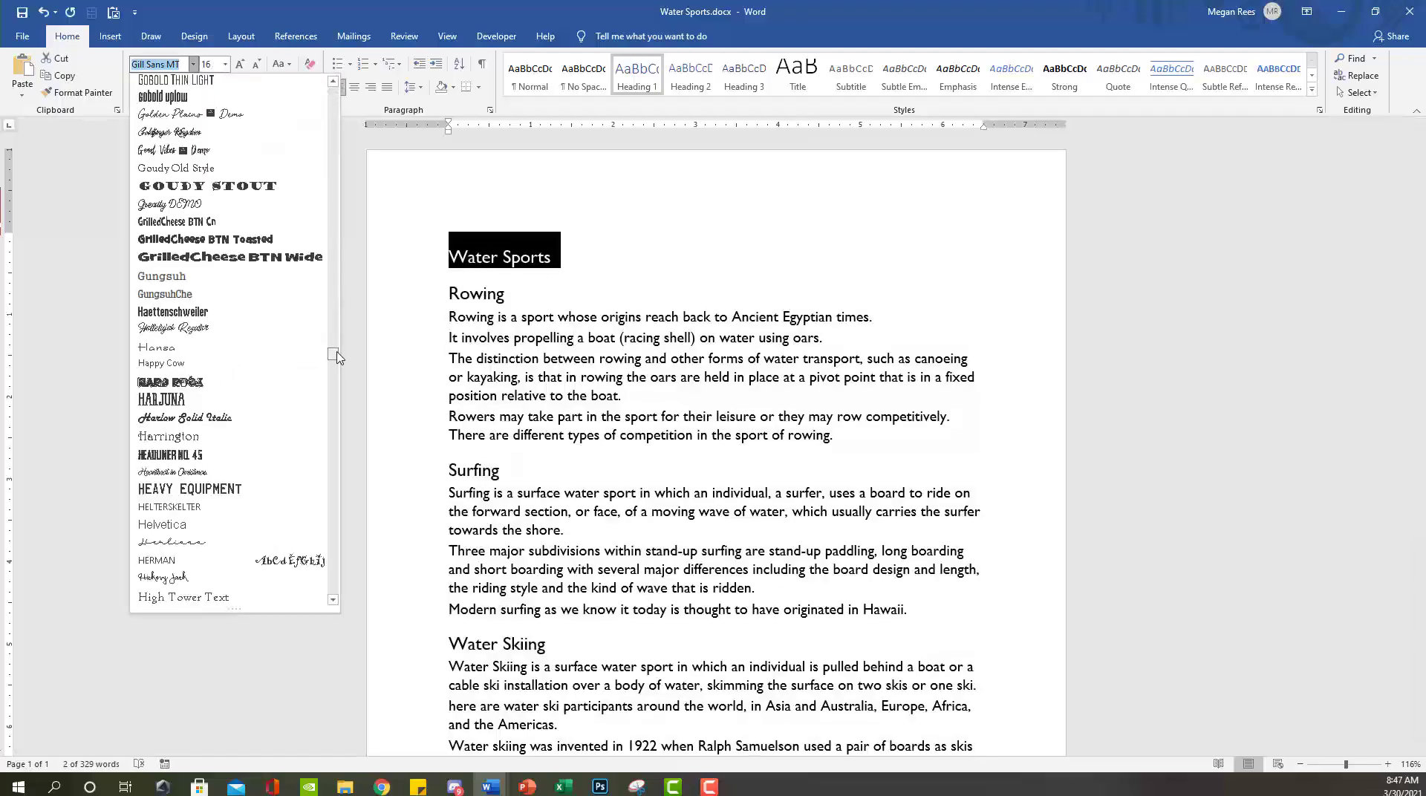
scroll(338, 407, "down", 10)
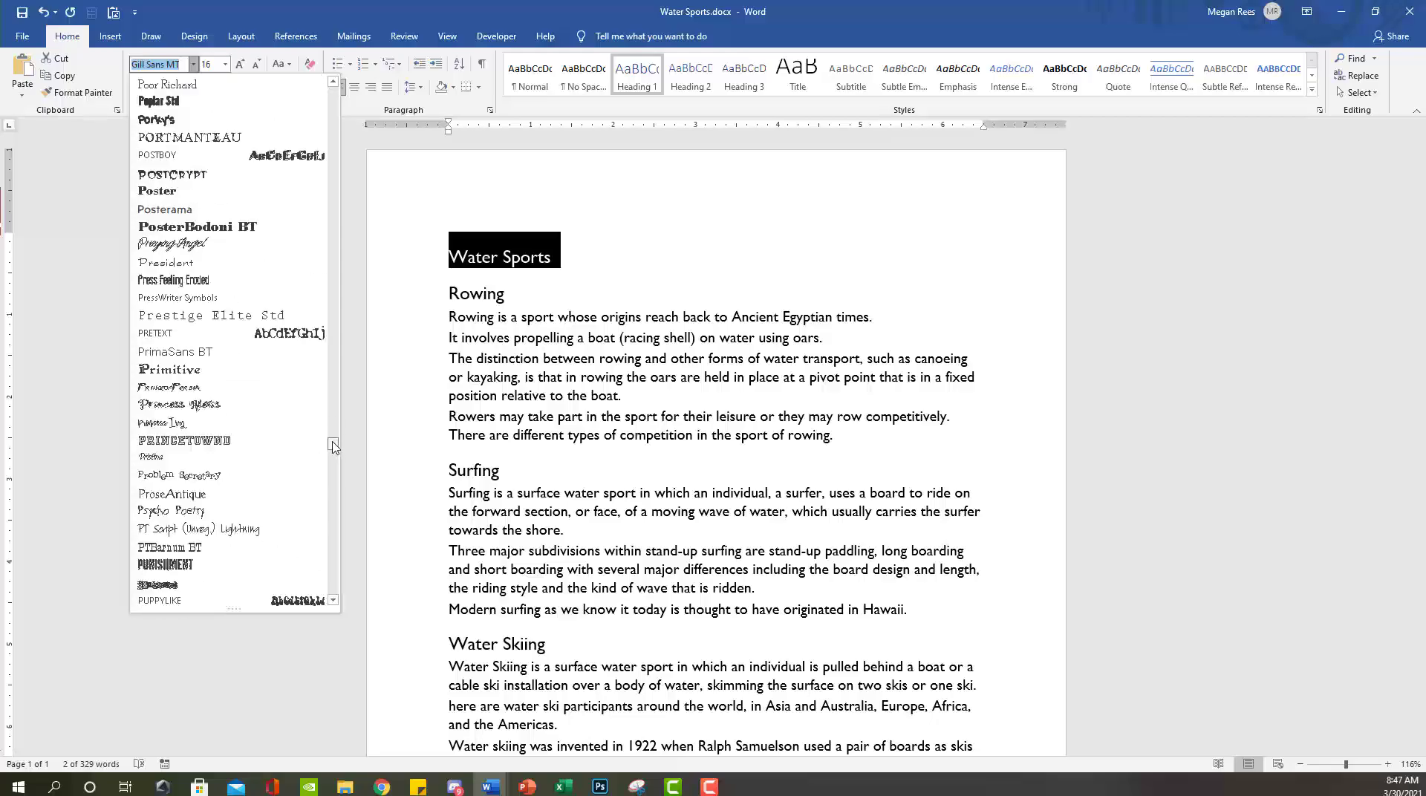
scroll(308, 454, "down", 2)
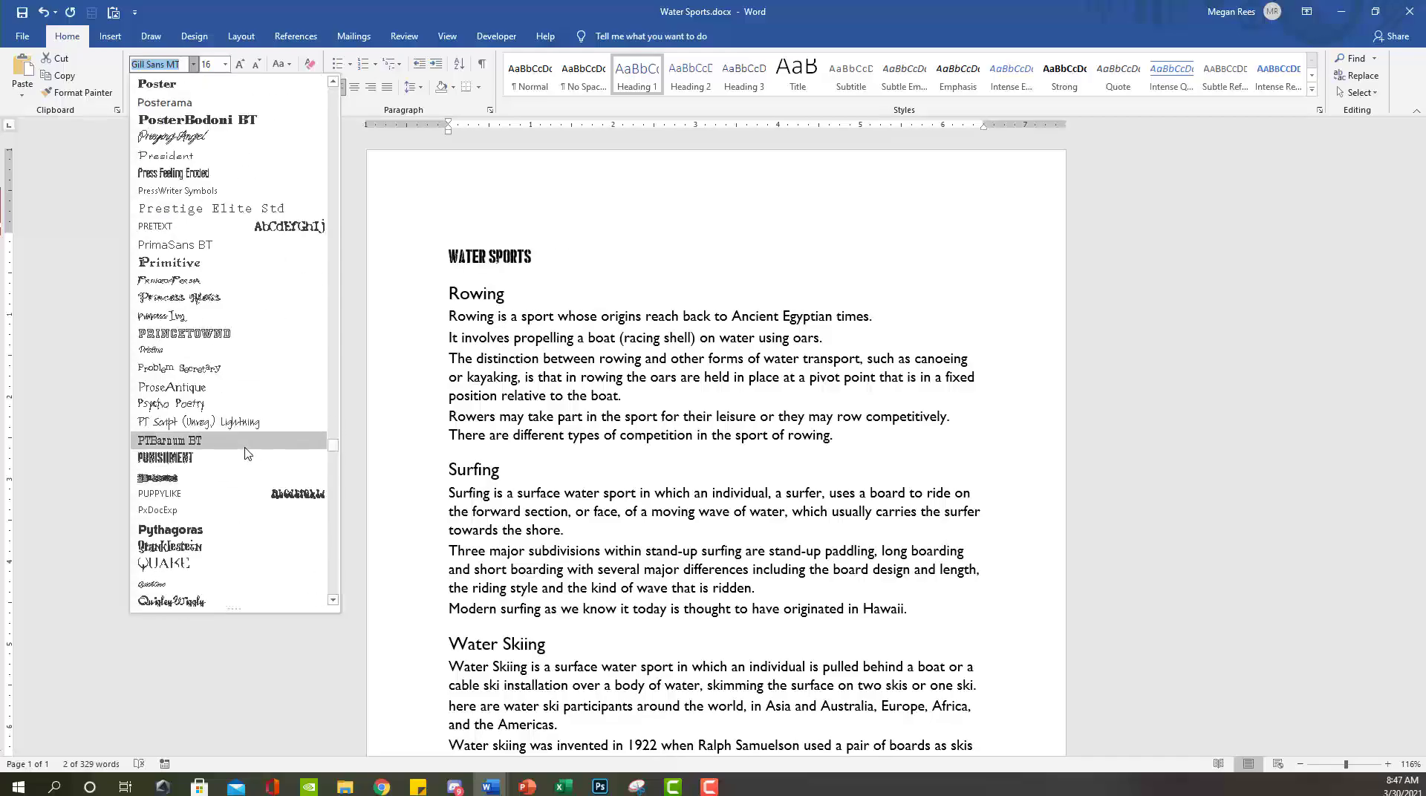
scroll(240, 476, "down", 1)
scroll(225, 371, "down", 4)
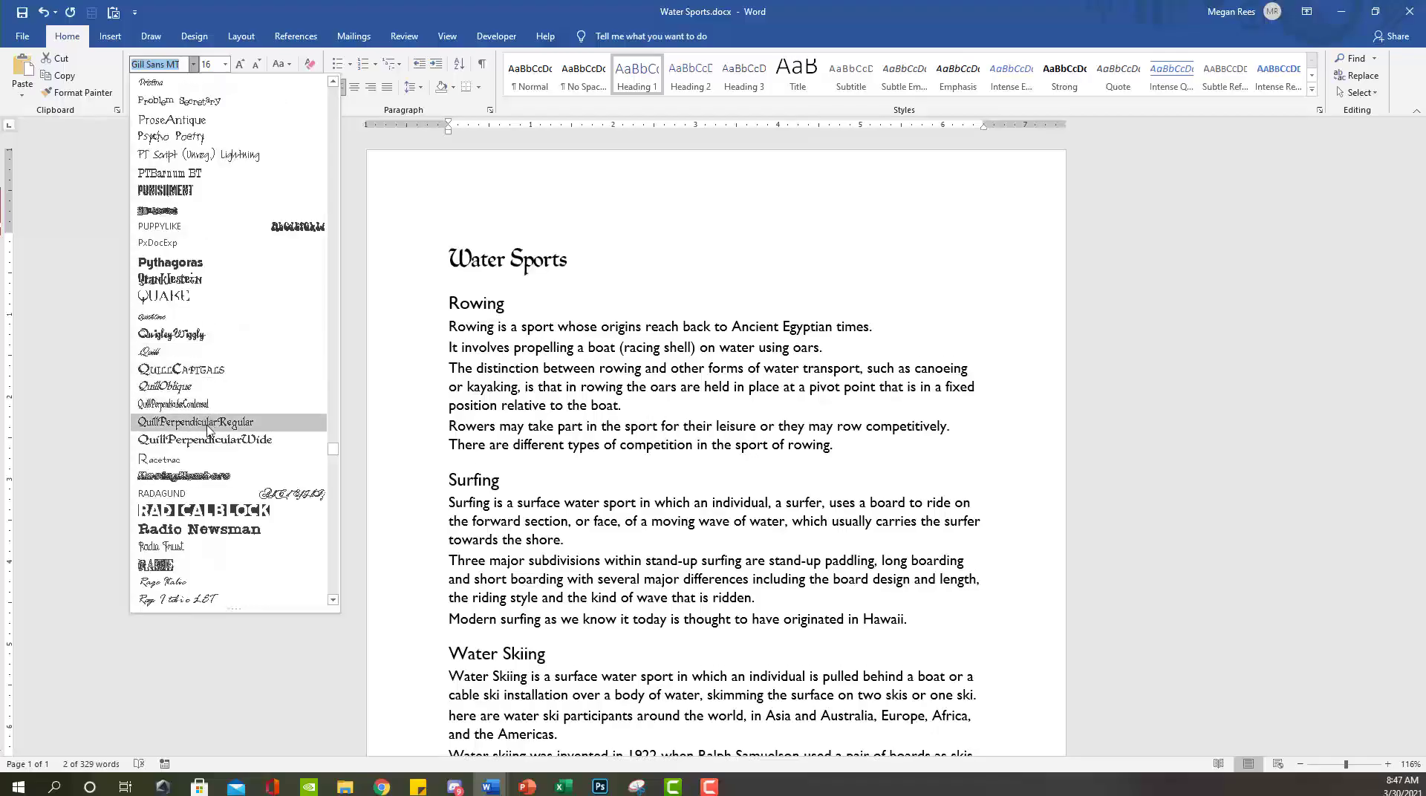
scroll(222, 529, "down", 4)
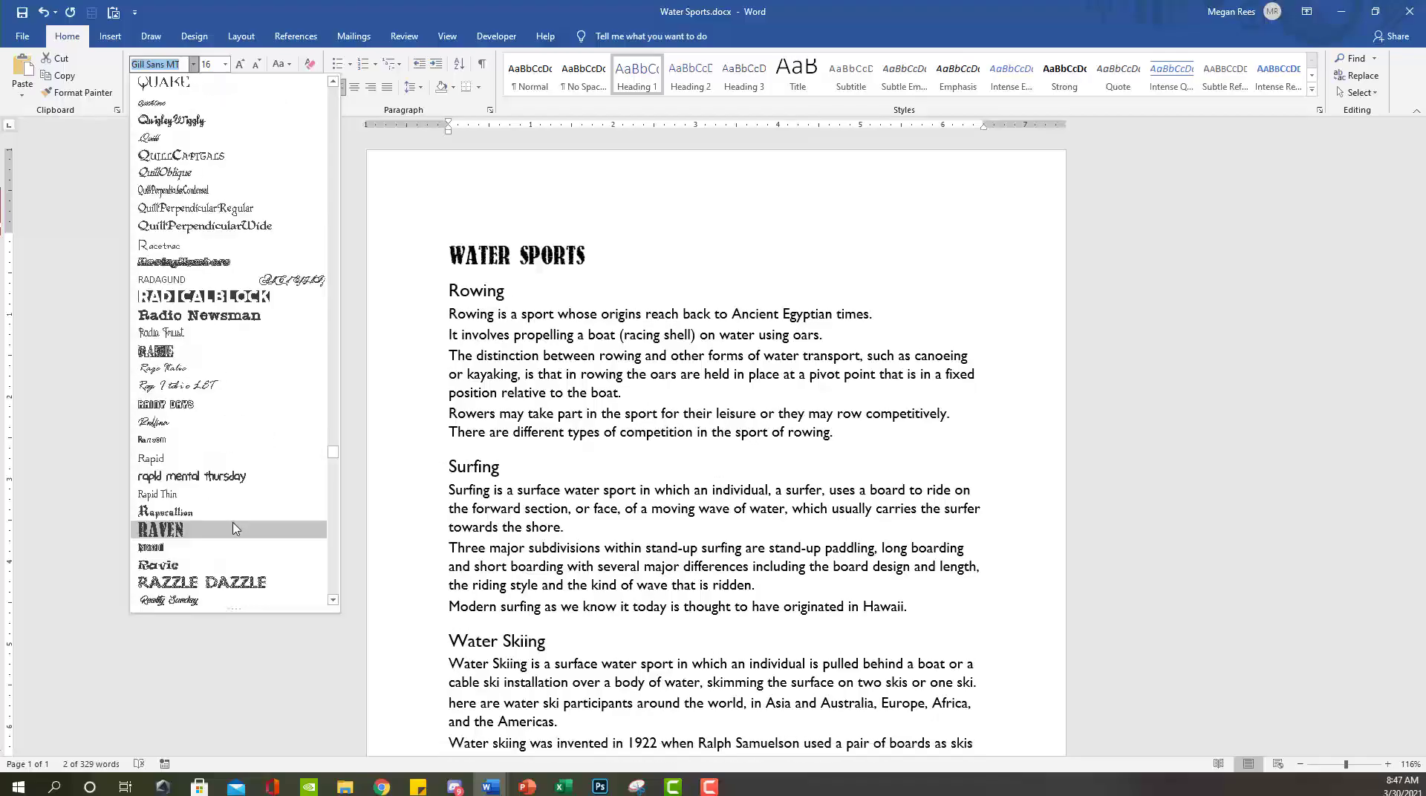
scroll(233, 505, "down", 2)
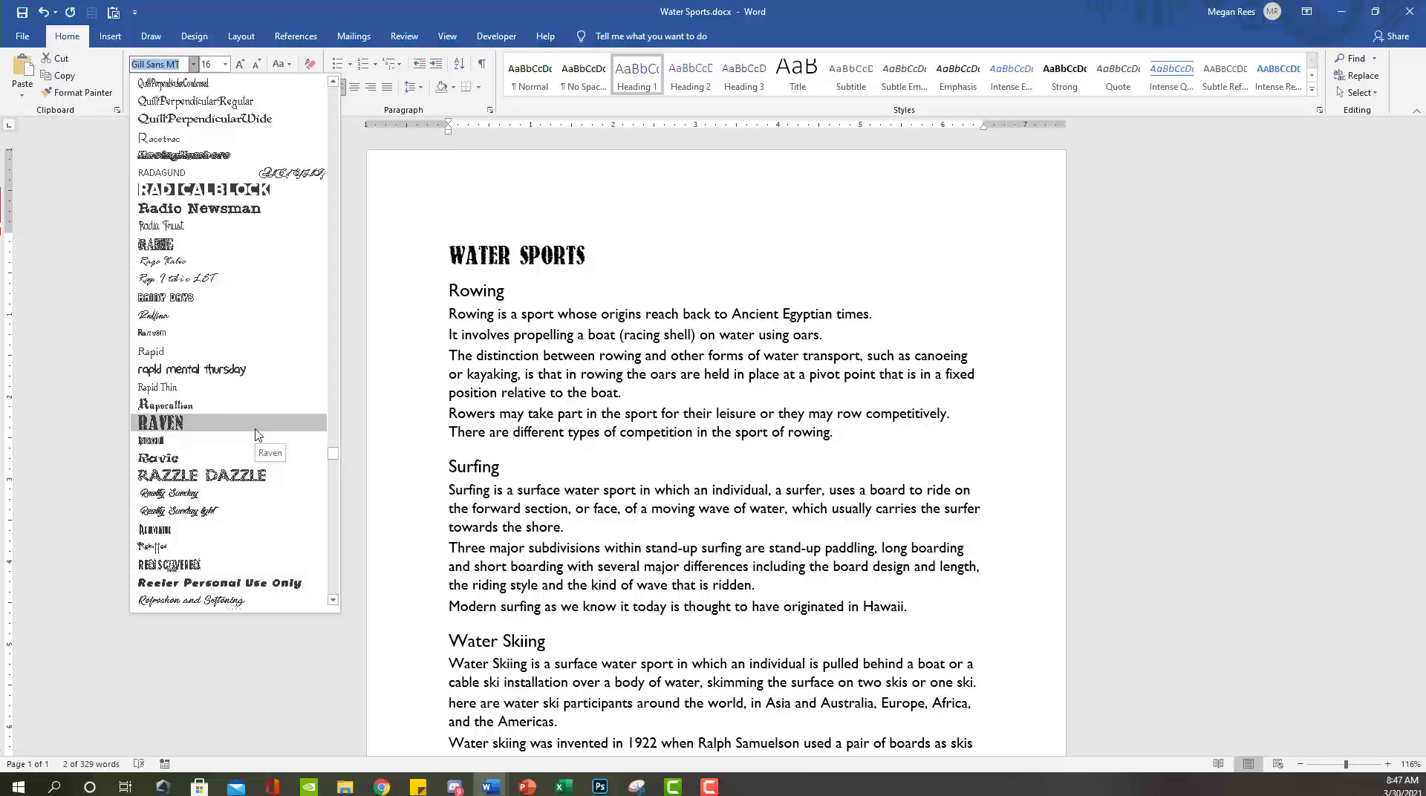
left_click(255, 423)
Step: Copy the Water Sports heading's formatting onto the Surfing heading with Format Painter
left_click(78, 92)
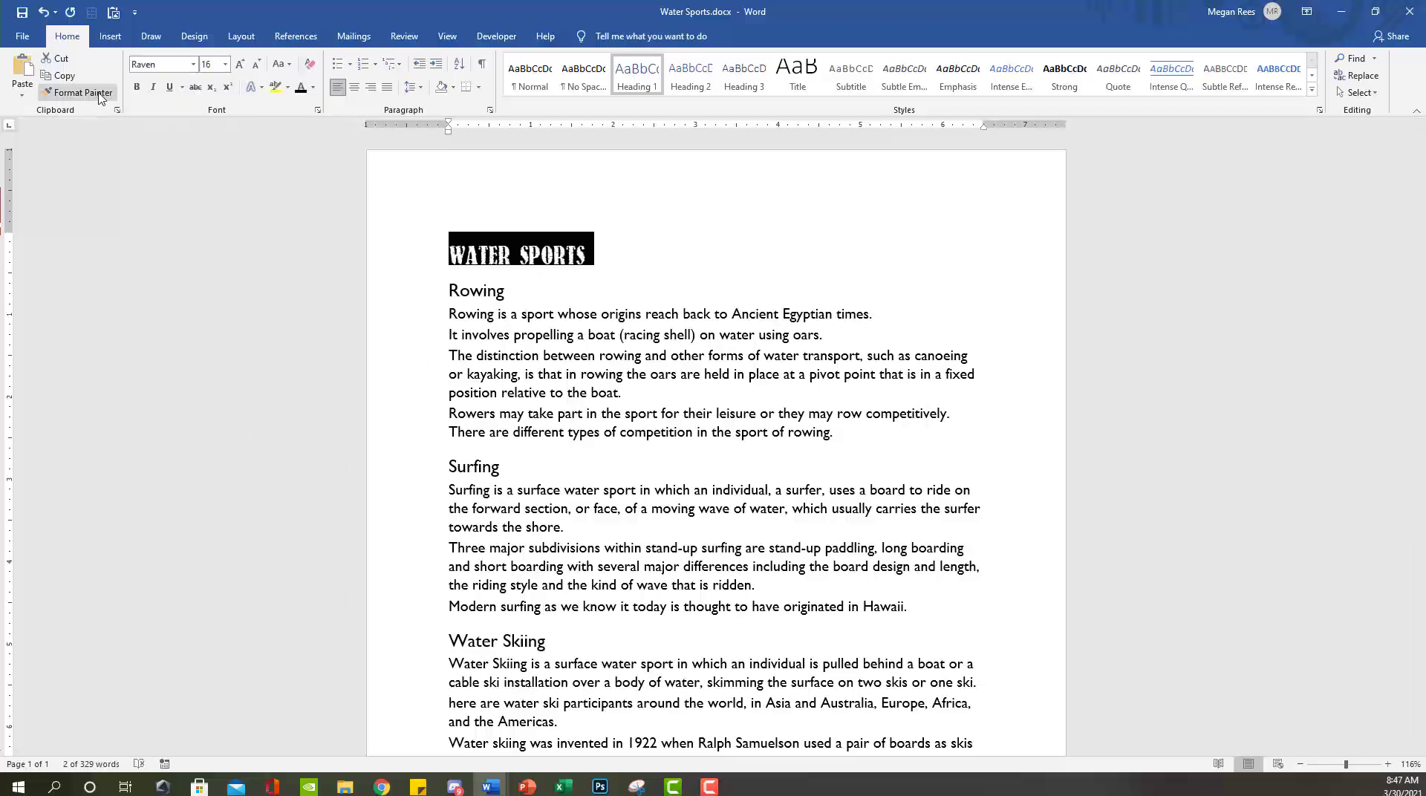
left_click_drag(444, 468, 584, 496)
Step: Try to copy the heading formatting onto the Water Skiing heading, and undo the change
left_click(88, 96)
scroll(379, 448, "down", 3)
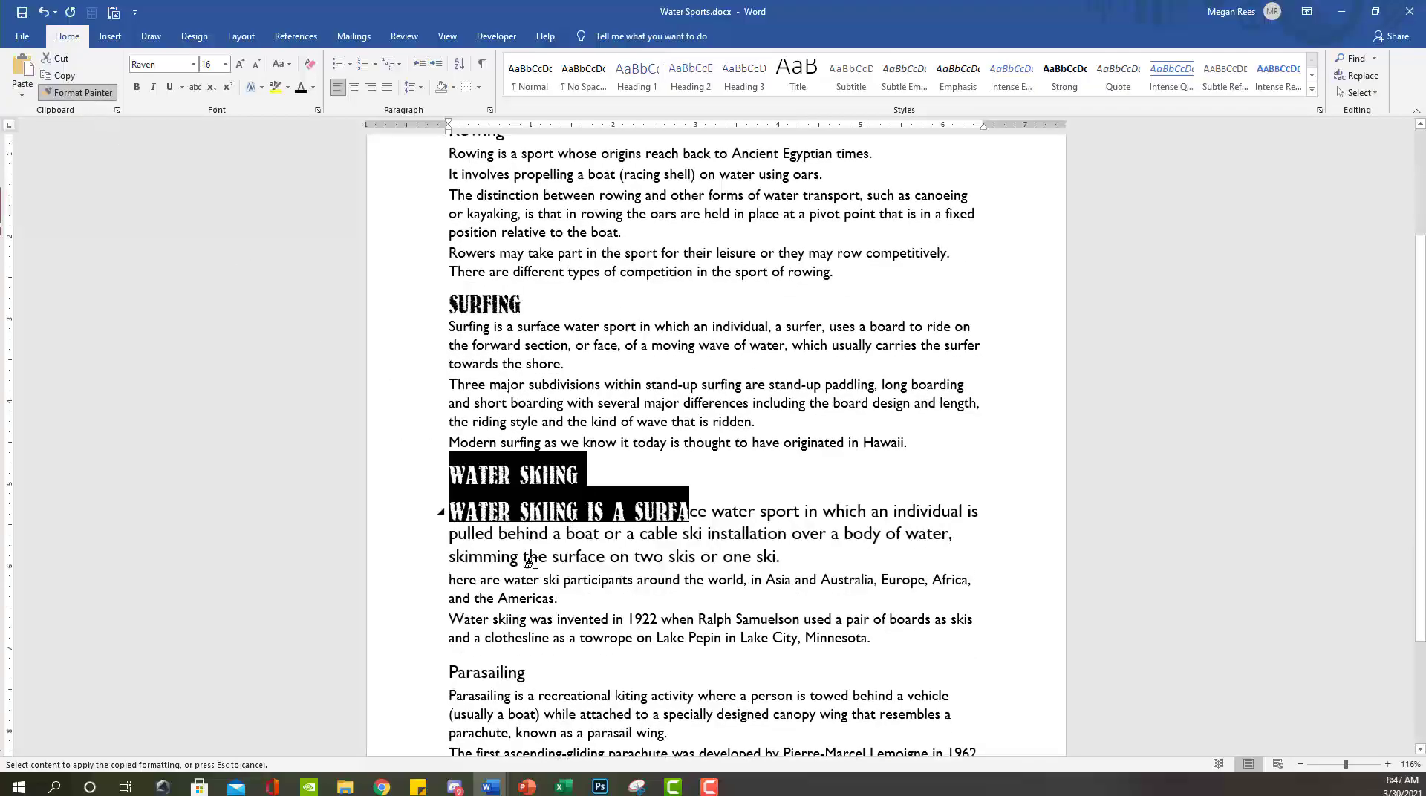
key("ctrl+z")
Step: Copy the Surfing heading's formatting onto the Water Skiing, Parasailing and Rowing headings with Format Painter kept active
left_click_drag(447, 306, 524, 305)
double_click(78, 92)
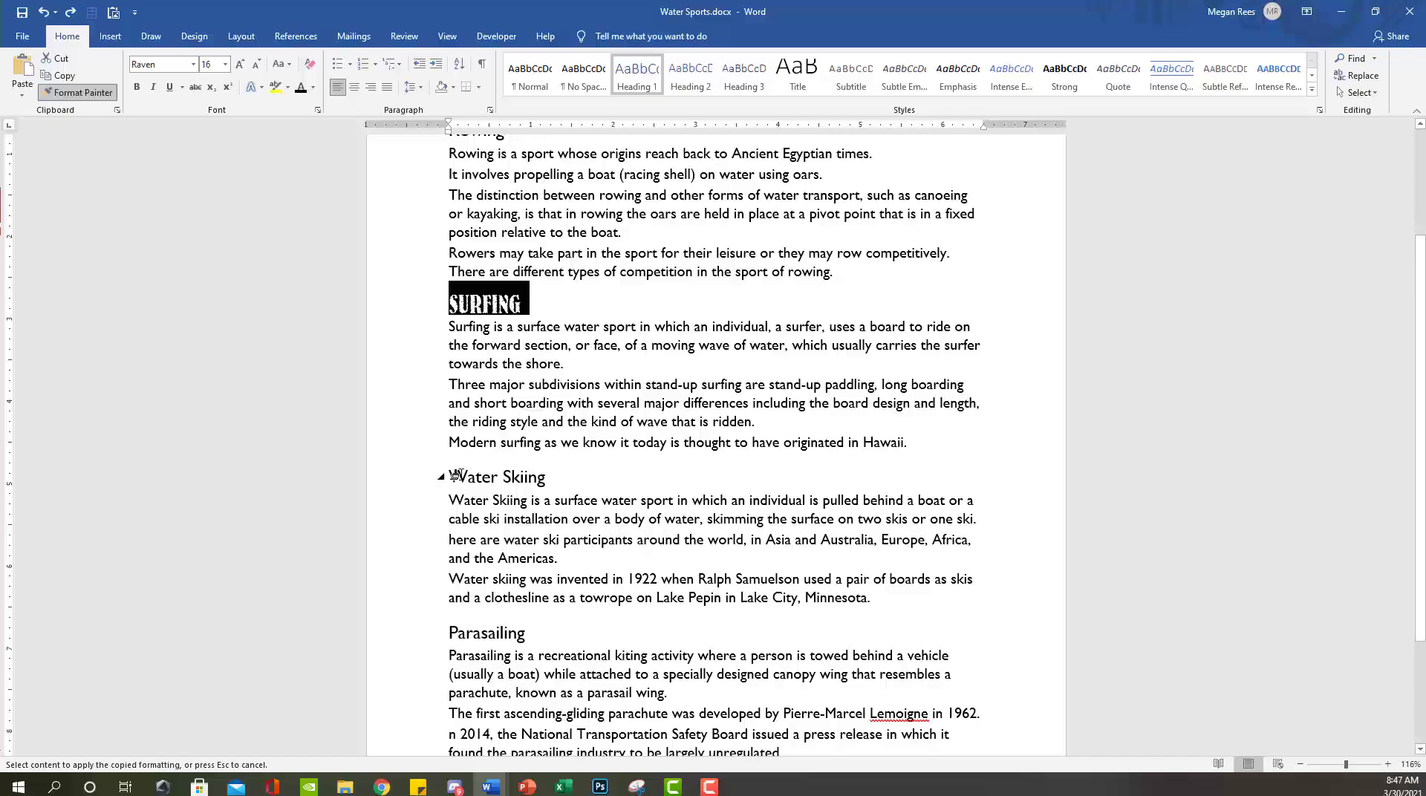
left_click_drag(448, 475, 586, 476)
left_click_drag(446, 629, 541, 630)
scroll(513, 594, "down", 3)
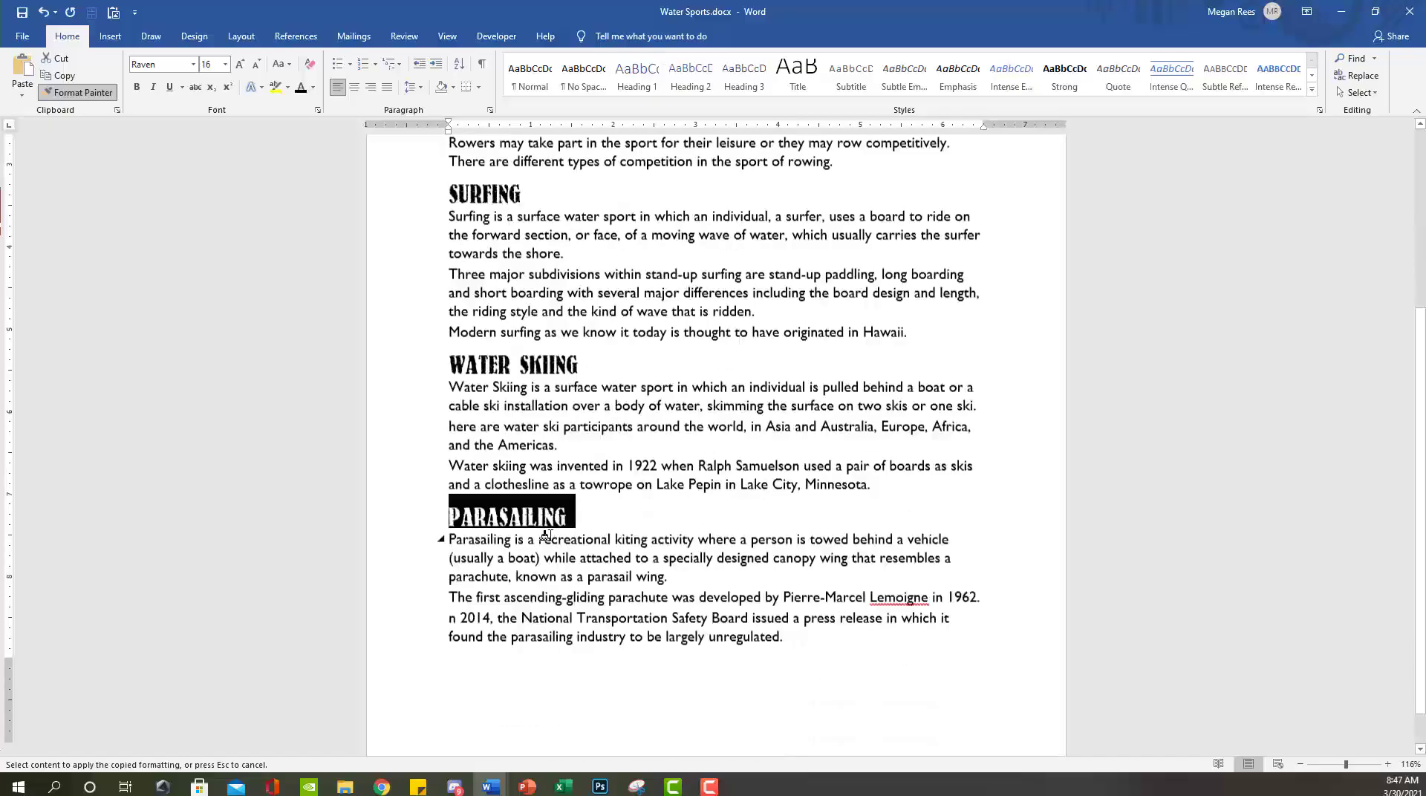
scroll(482, 582, "up", 6)
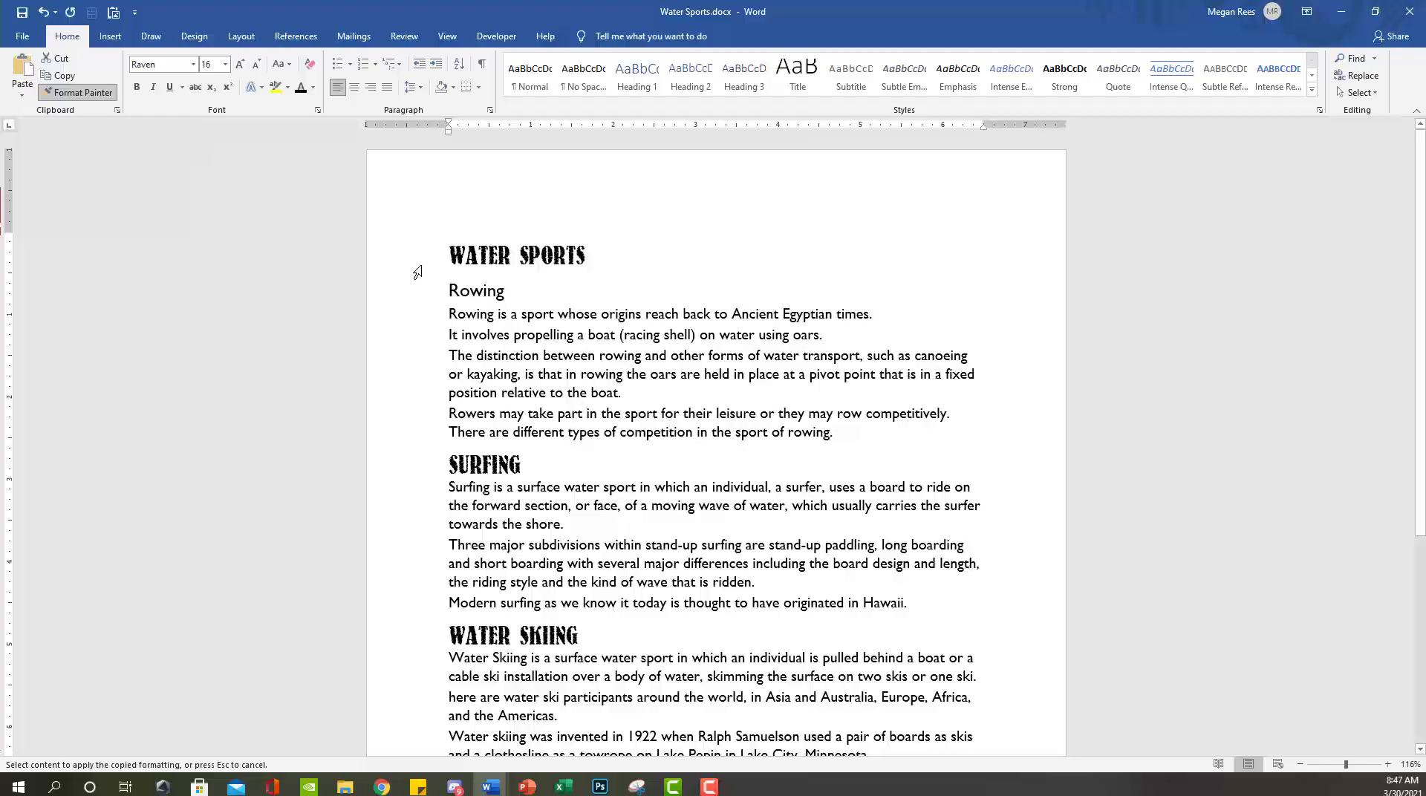
left_click_drag(448, 290, 513, 291)
key("Escape")
left_click(852, 517)
scroll(852, 517, "down", 5)
scroll(852, 517, "up", 5)
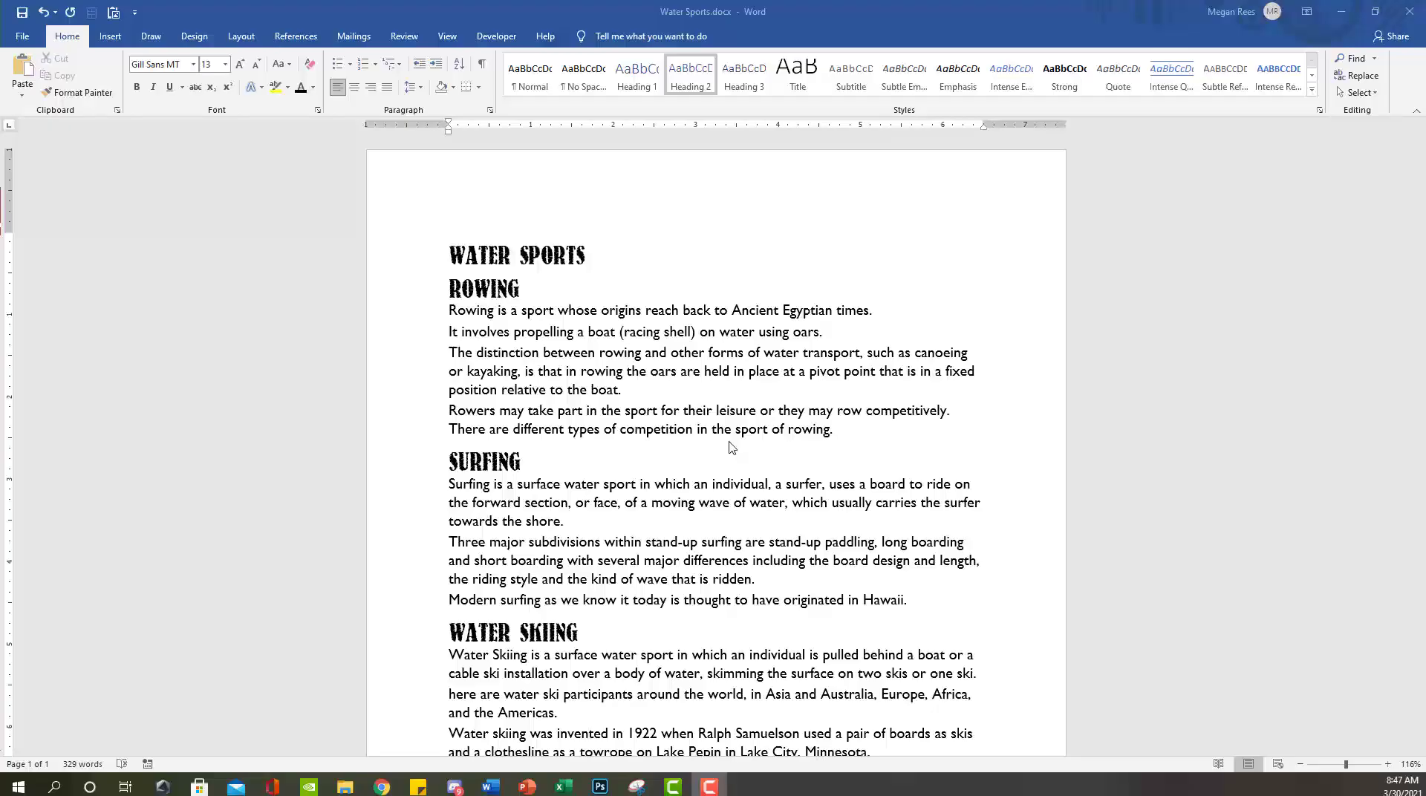
Step: Save a copy of the document as Water Sports2.docx in the Temp folder on drive D
left_click(24, 37)
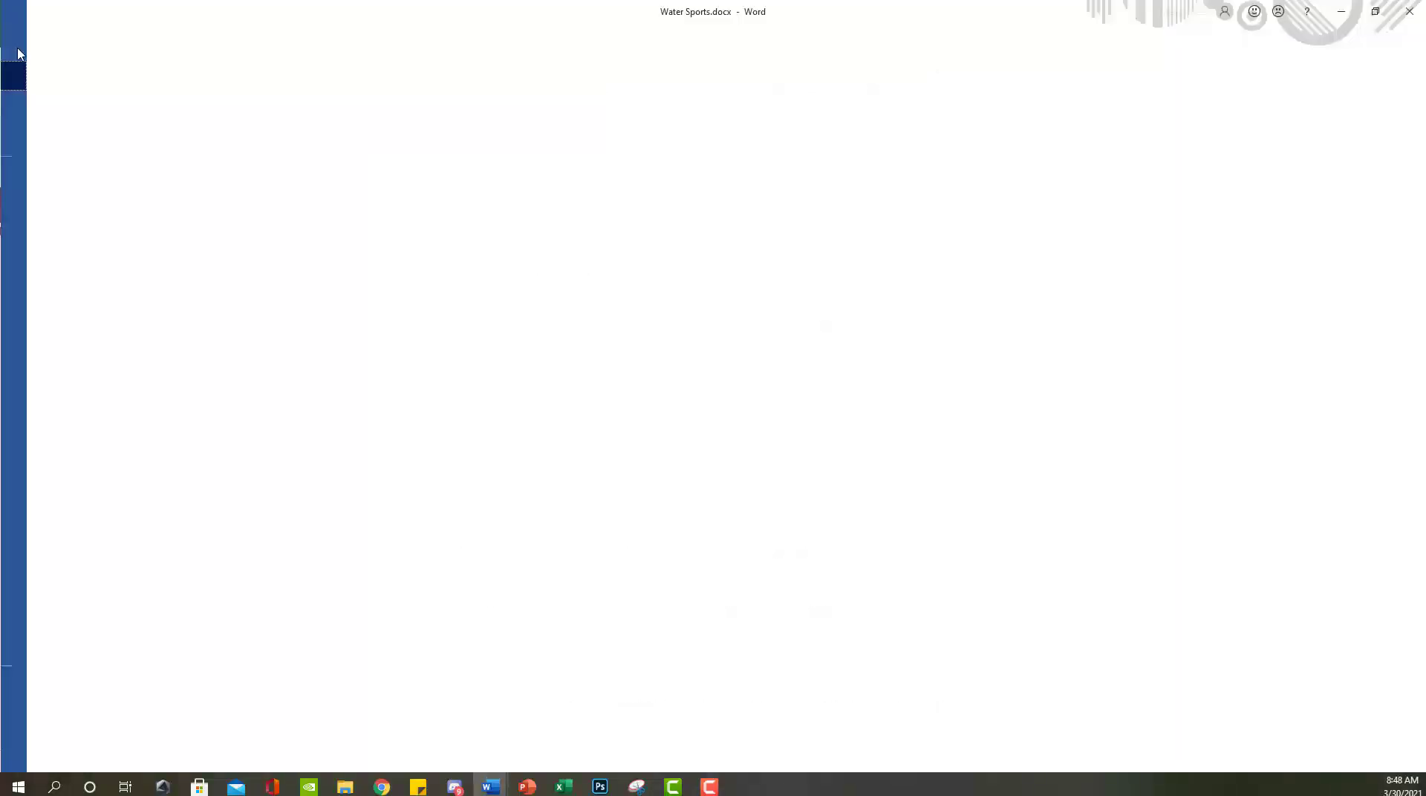
left_click(57, 245)
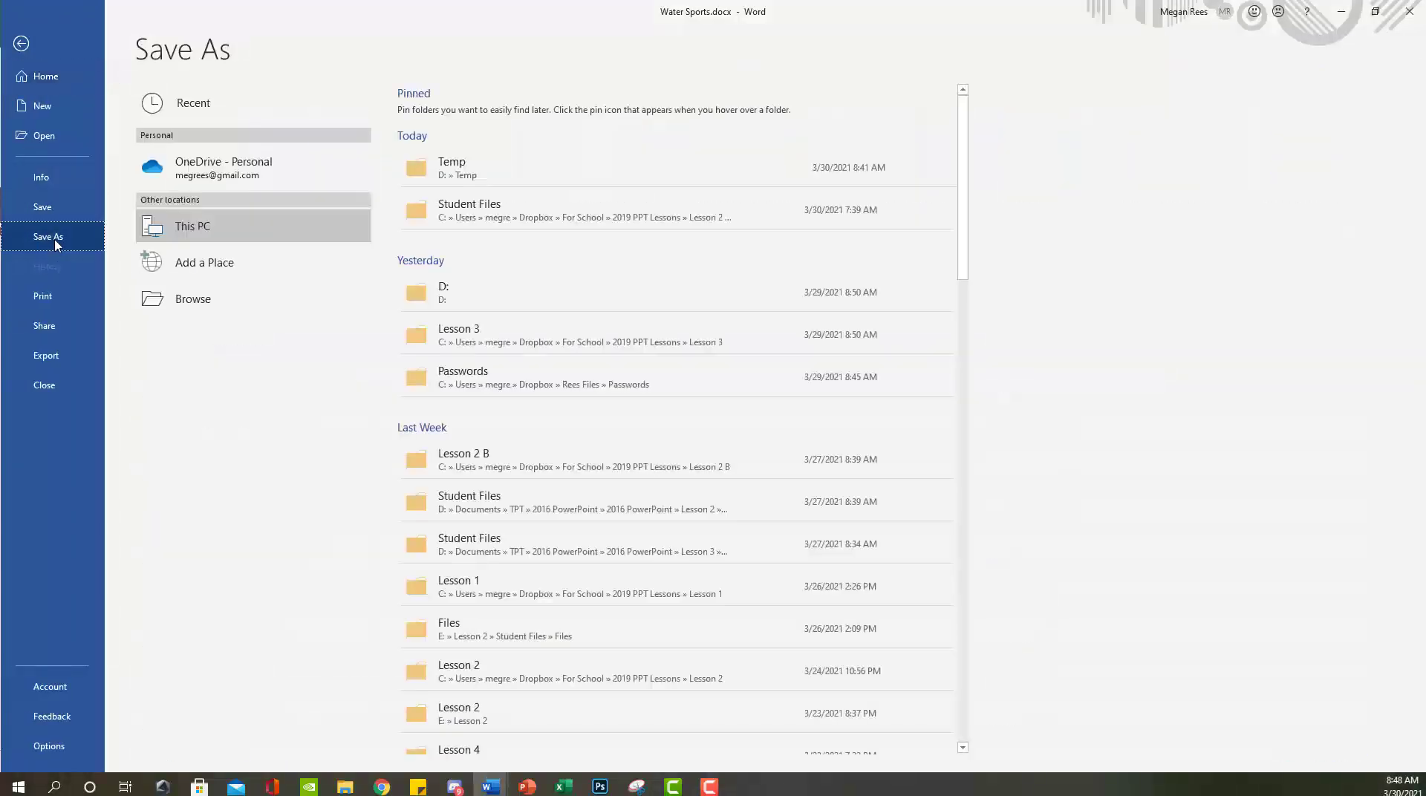
left_click(273, 314)
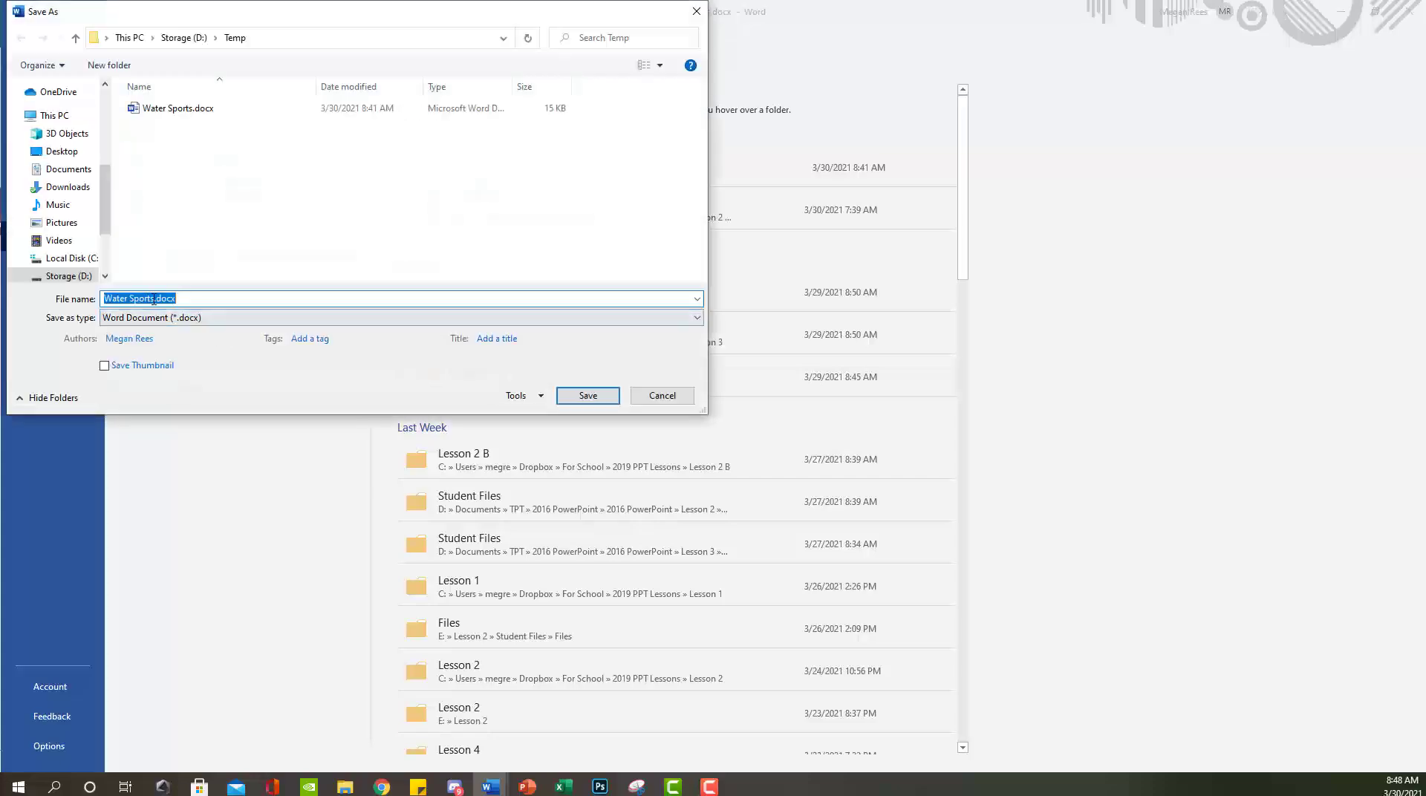
left_click(155, 299)
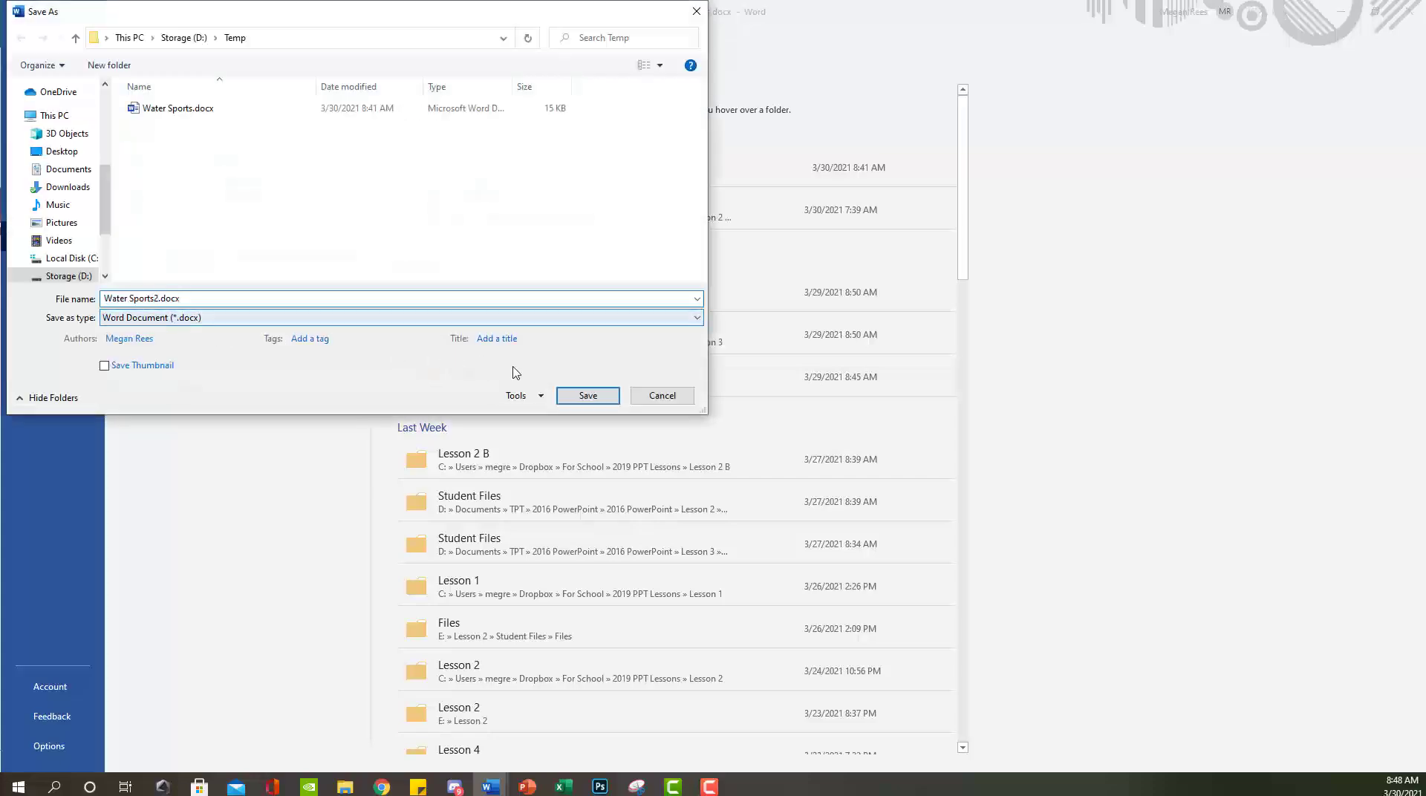
left_click(588, 395)
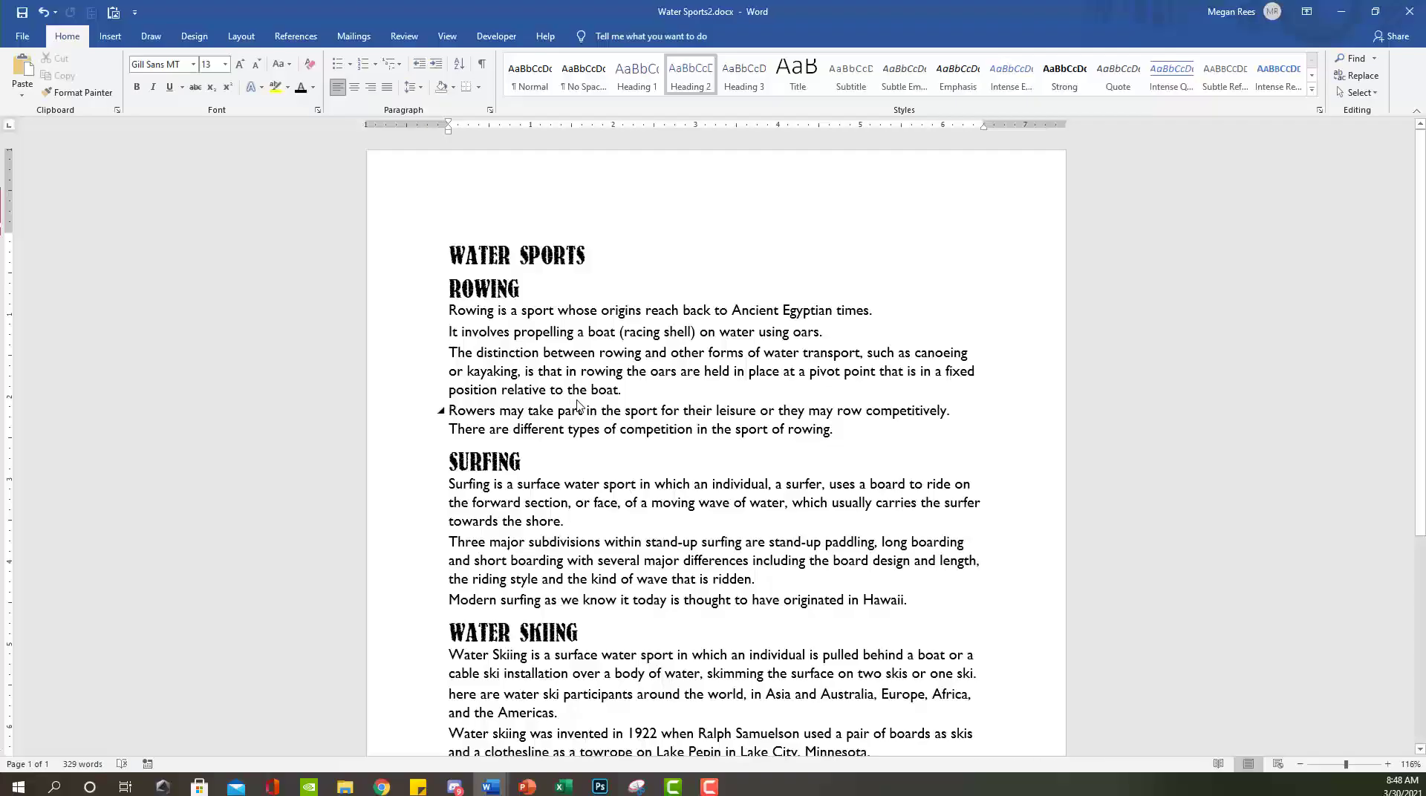
Step: Close the Water Sports2 document and switch to the blank PowerPoint presentation with its window maximized
left_click(1409, 12)
left_click_drag(0, 202, 975, 120)
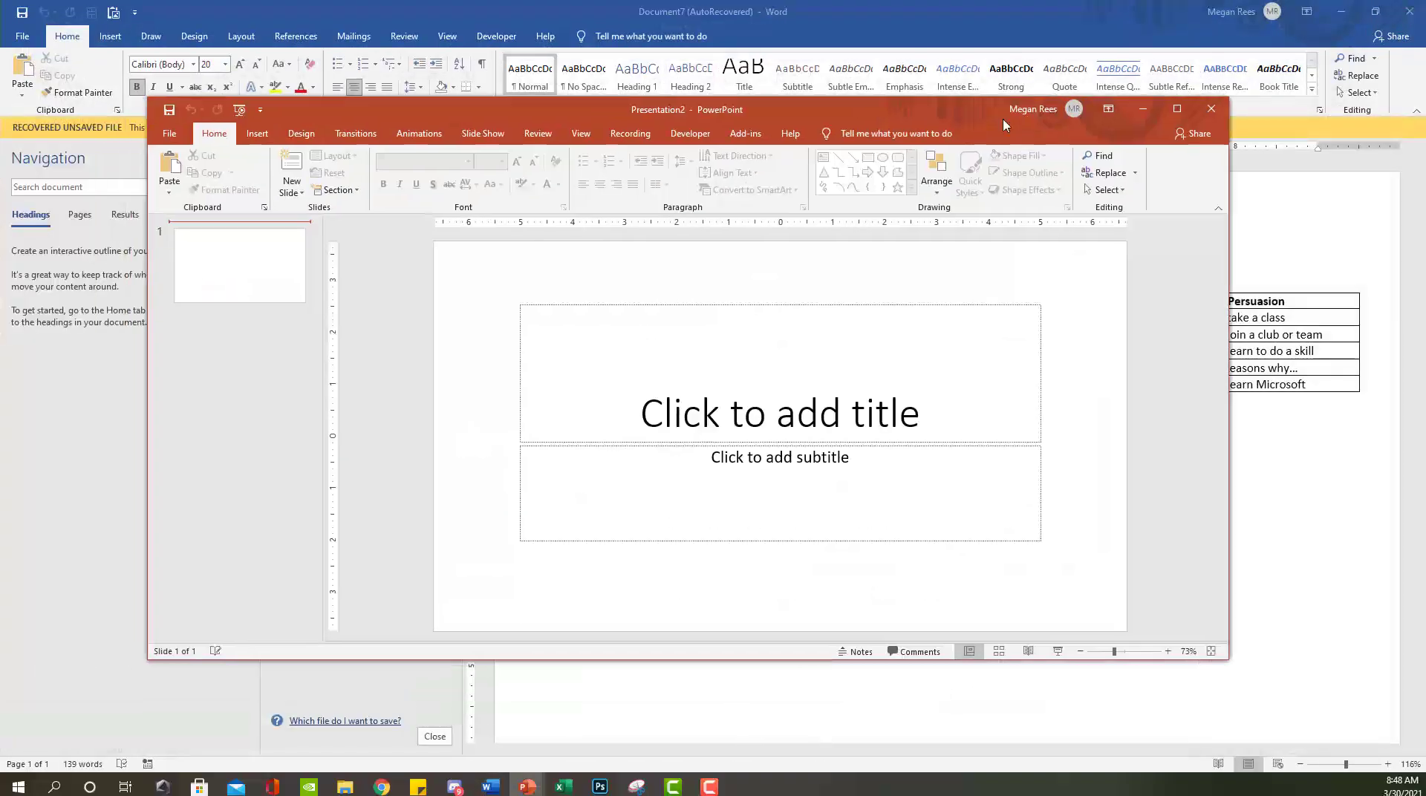
left_click(1181, 112)
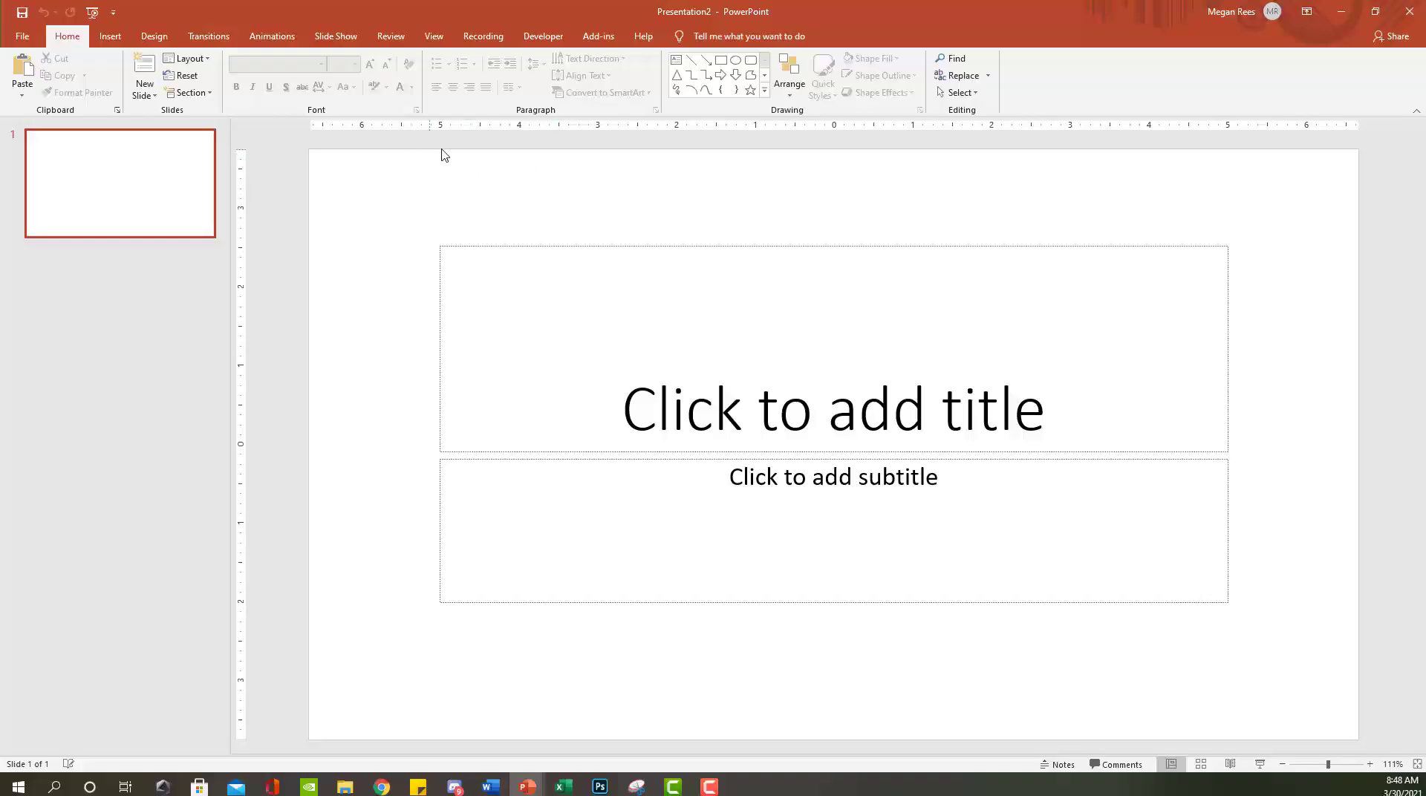
Step: Insert slides from the outline Water Sports2.docx, located in the Temp folder on drive D
left_click(145, 91)
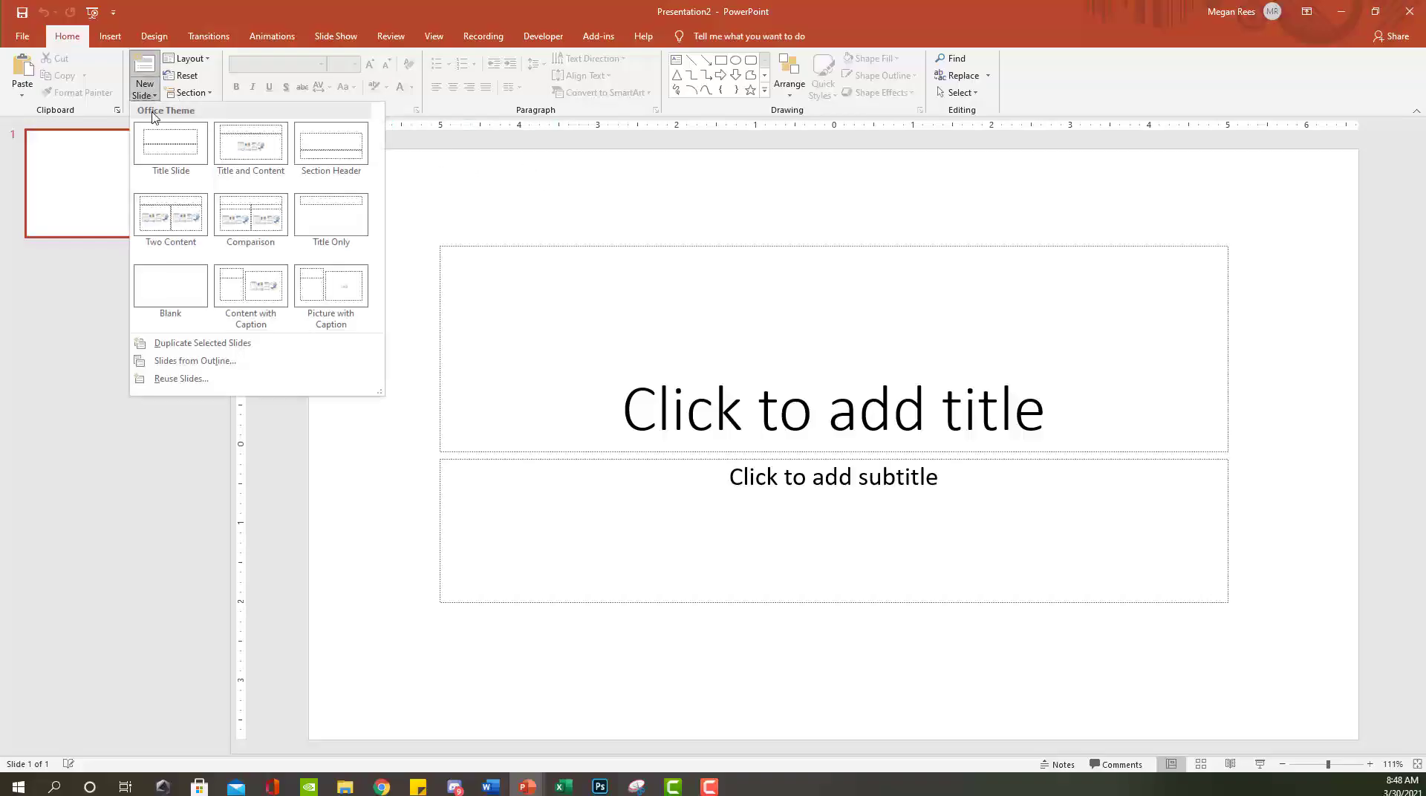
left_click(173, 362)
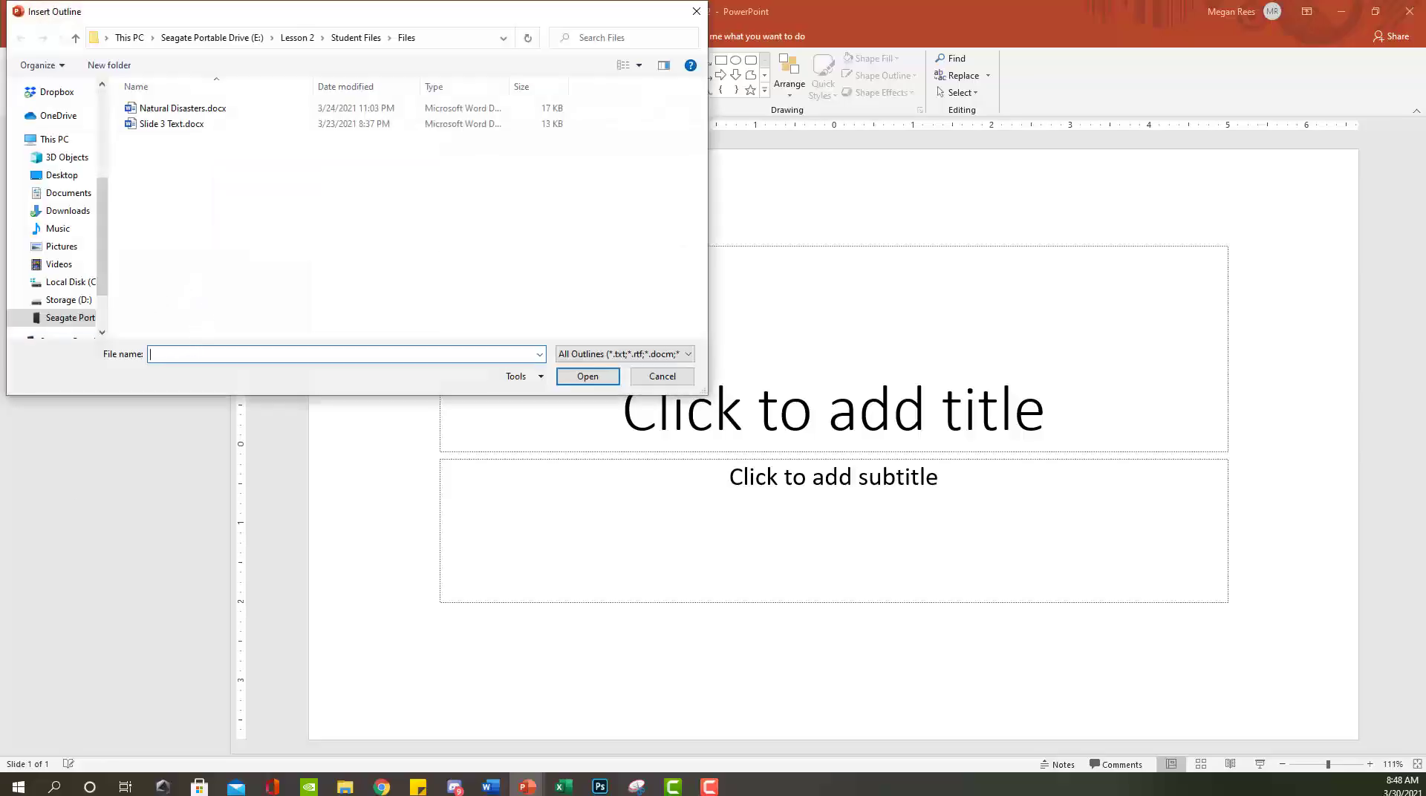
scroll(109, 285, "down", 2)
left_click(63, 294)
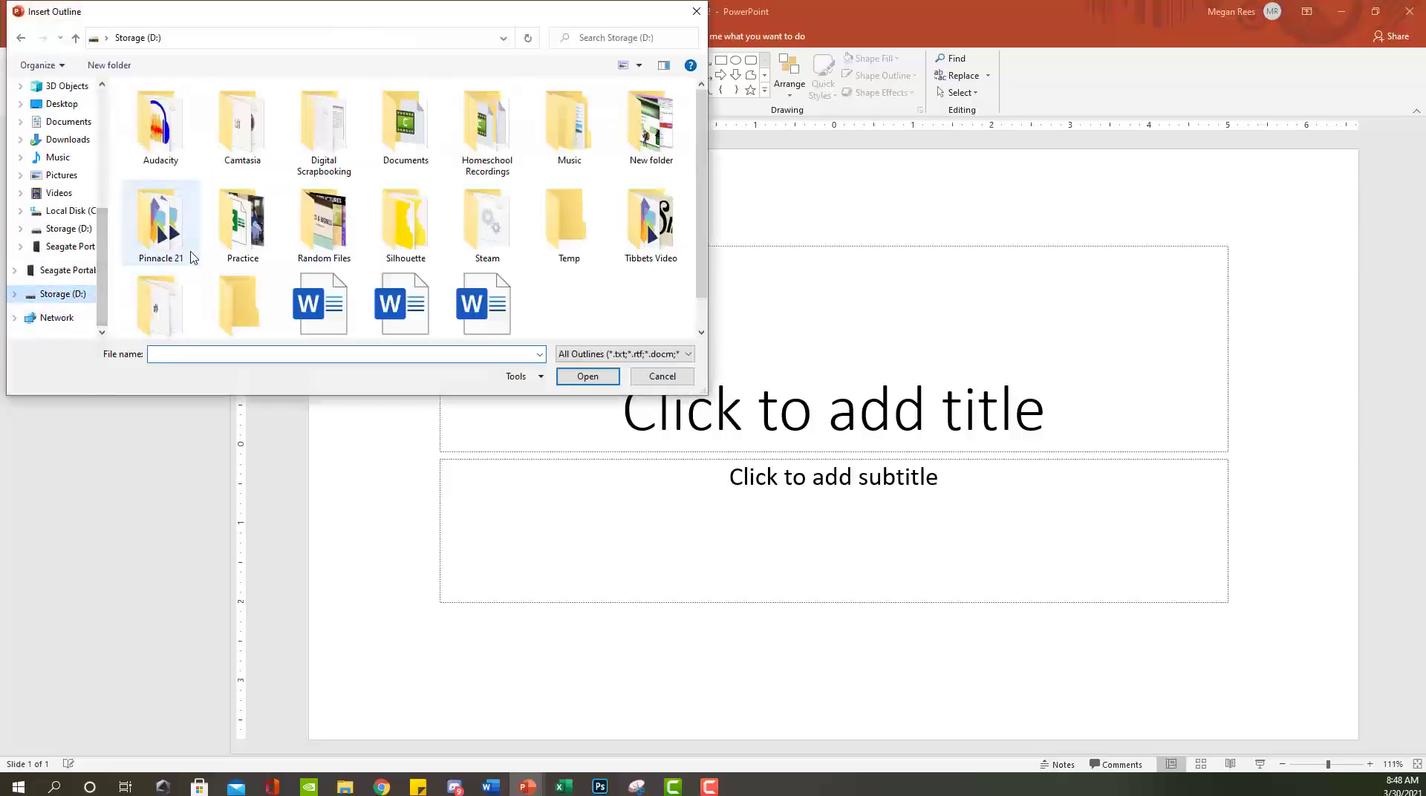
scroll(405, 223, "down", 1)
double_click(569, 189)
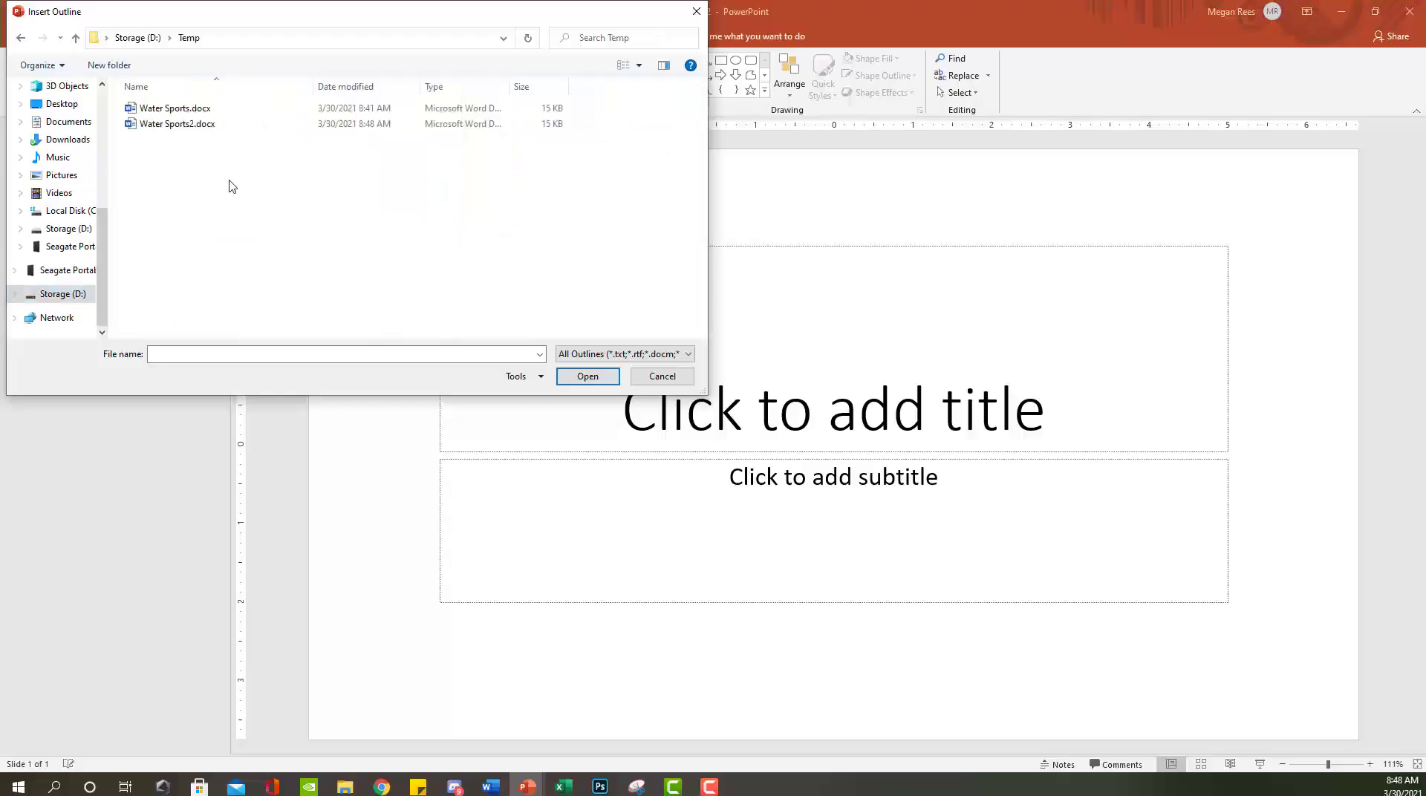
left_click(187, 124)
double_click(220, 127)
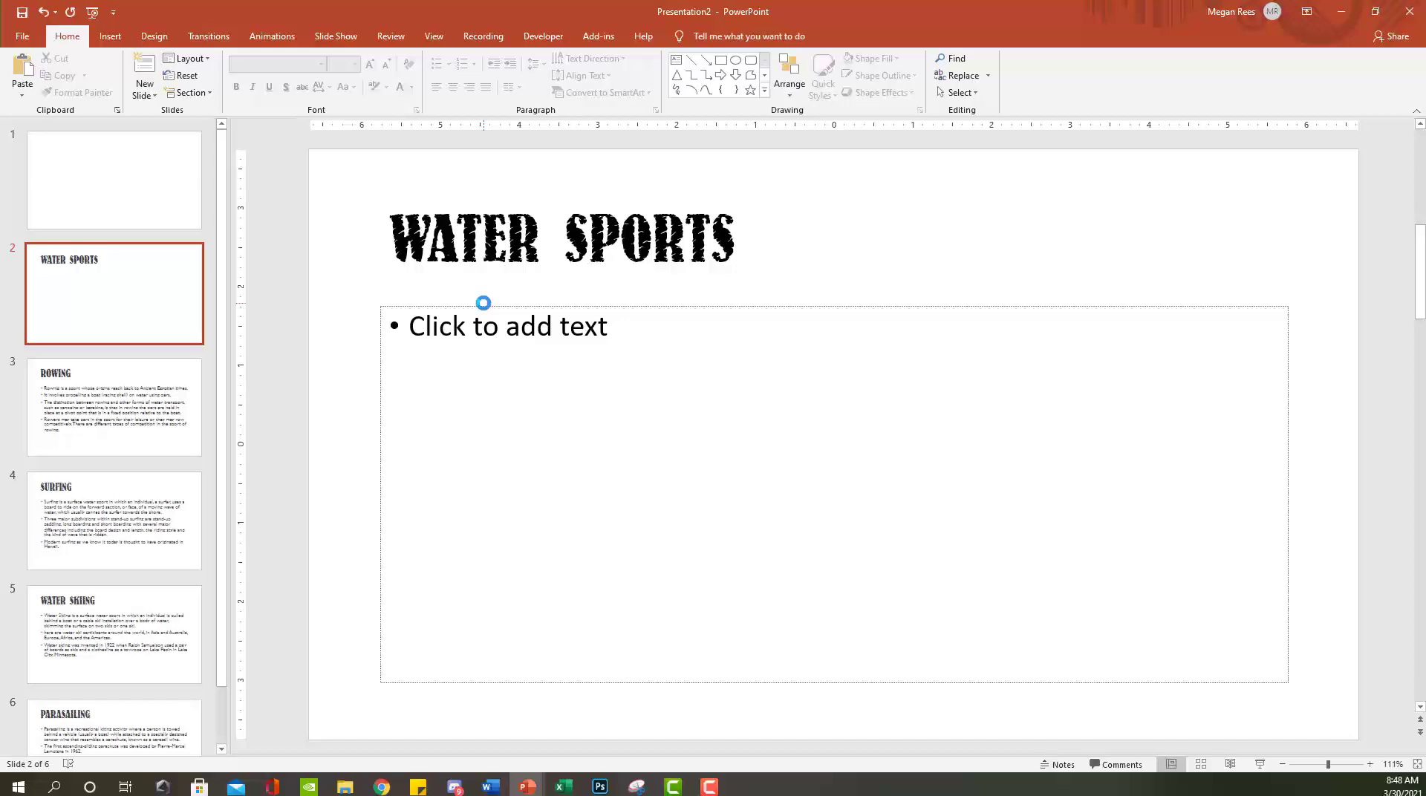
Step: Look through the imported slides and select the blank title slide at the start of the presentation
scroll(234, 460, "down", 4)
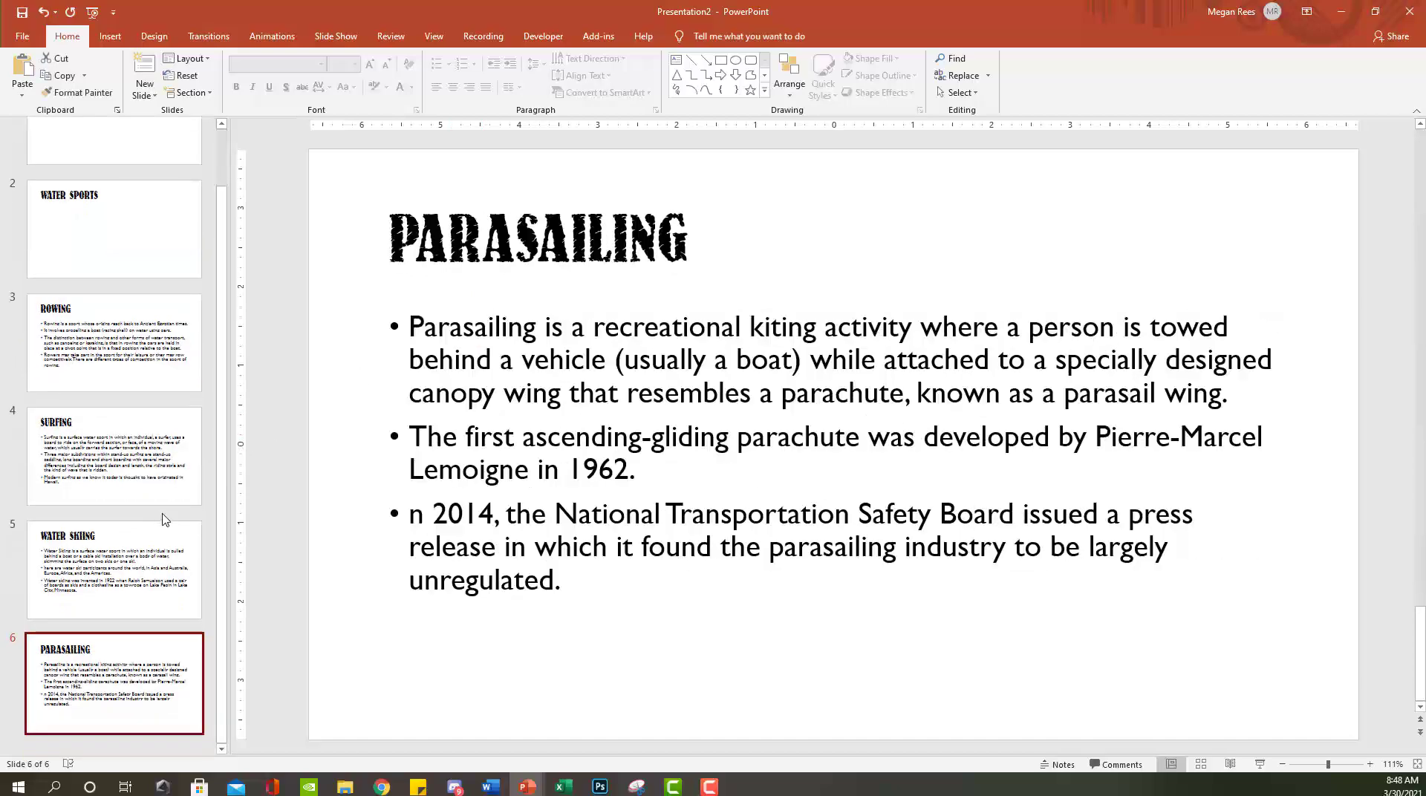
scroll(165, 519, "up", 3)
left_click(109, 216)
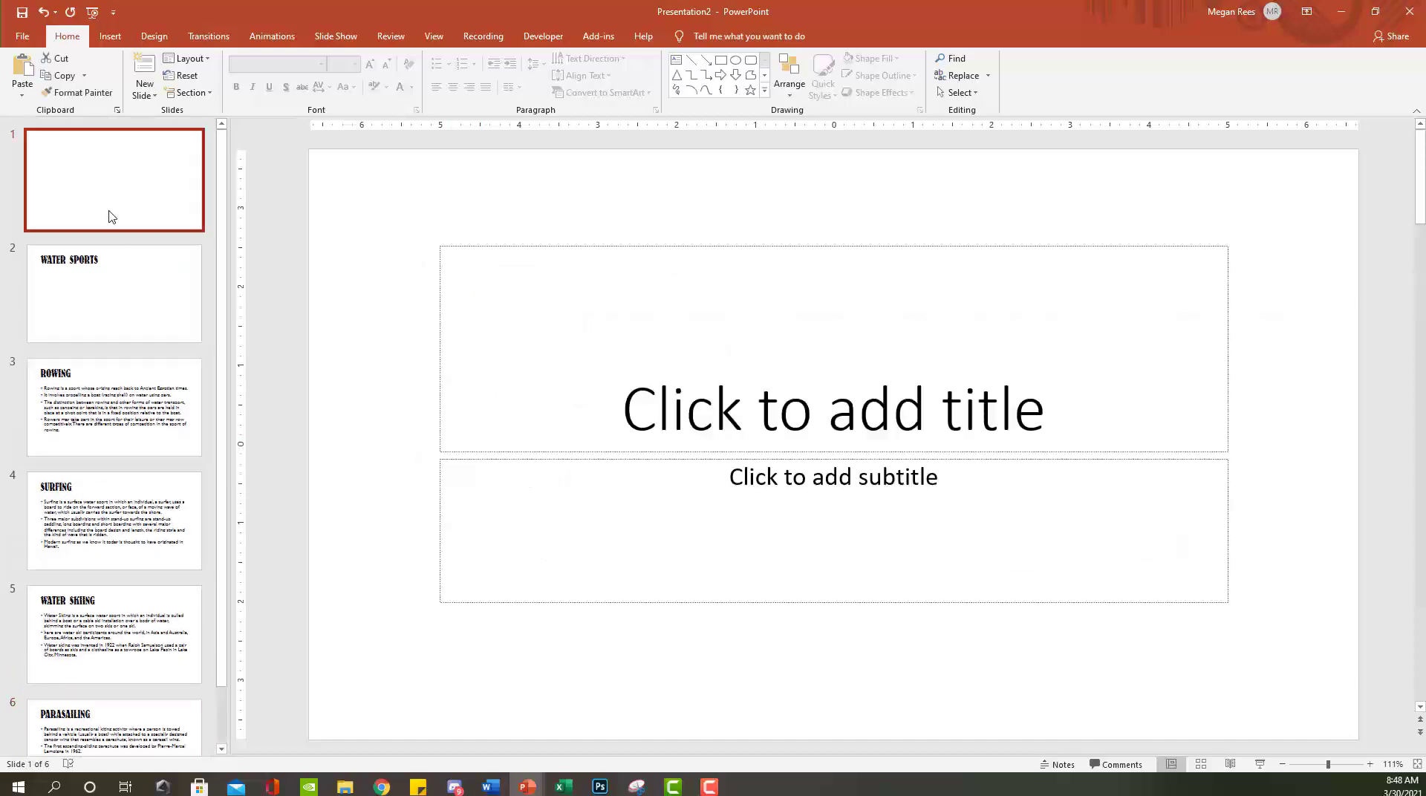